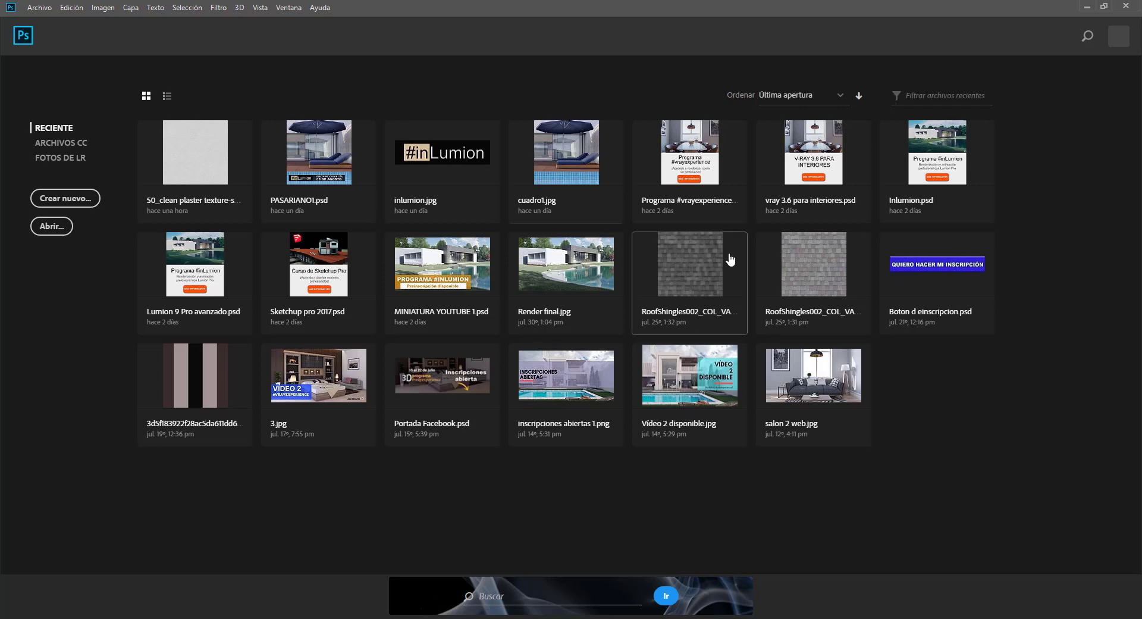
# Open the Archivo menu to reach Secuencias de comandos > Cargar archivos en pila.
pyautogui.click(31, 9)
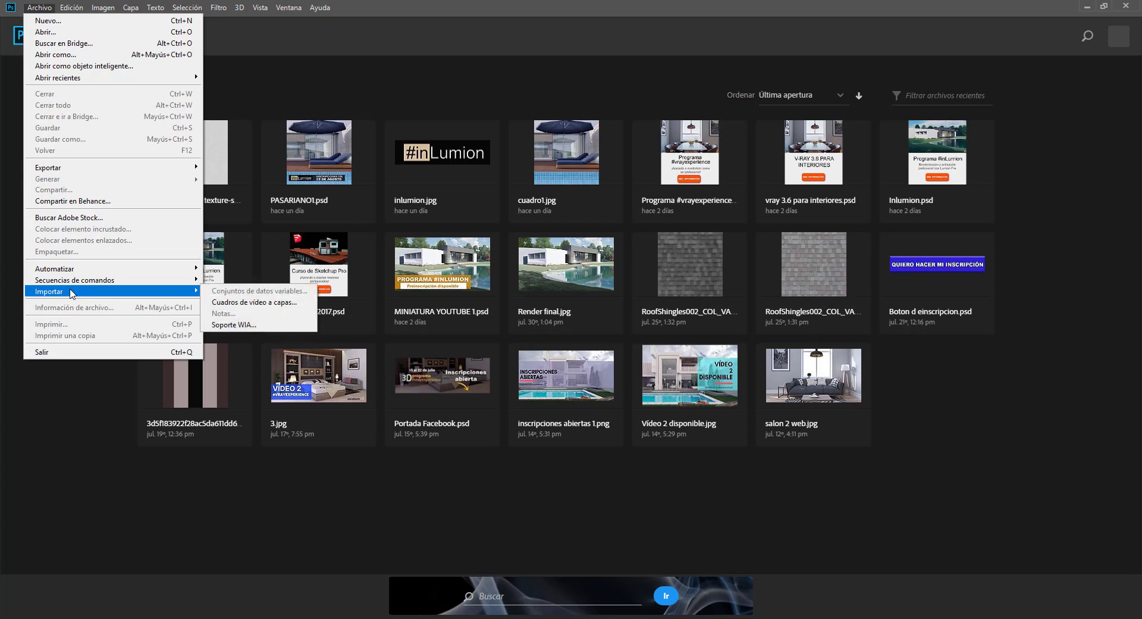
pyautogui.moveTo(75, 279)
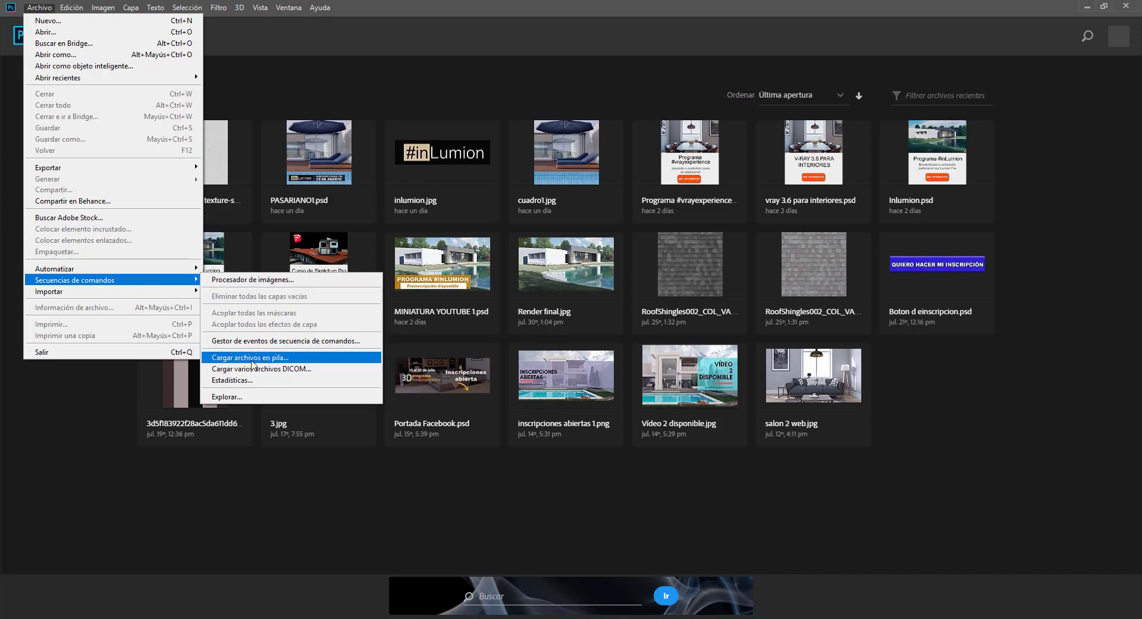
# Load the nine Exterior PNGs from Tutoriales de Sketchup > Casa house > Renders as stacked layers.
pyautogui.click(271, 358)
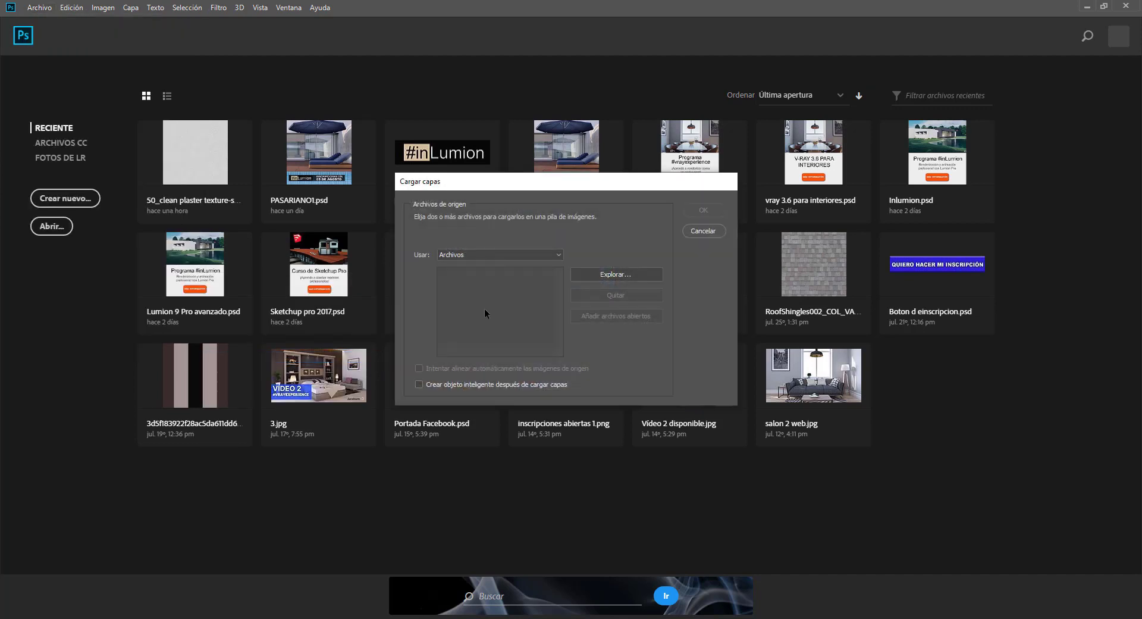
pyautogui.moveTo(502, 181); pyautogui.dragTo(478, 123)
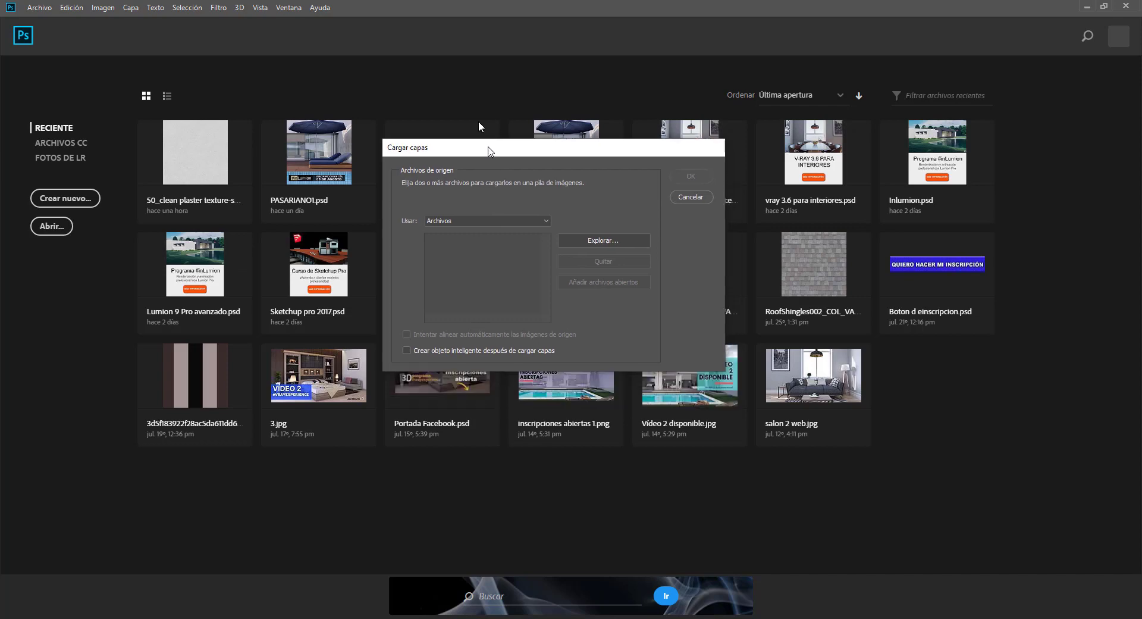
pyautogui.click(589, 218)
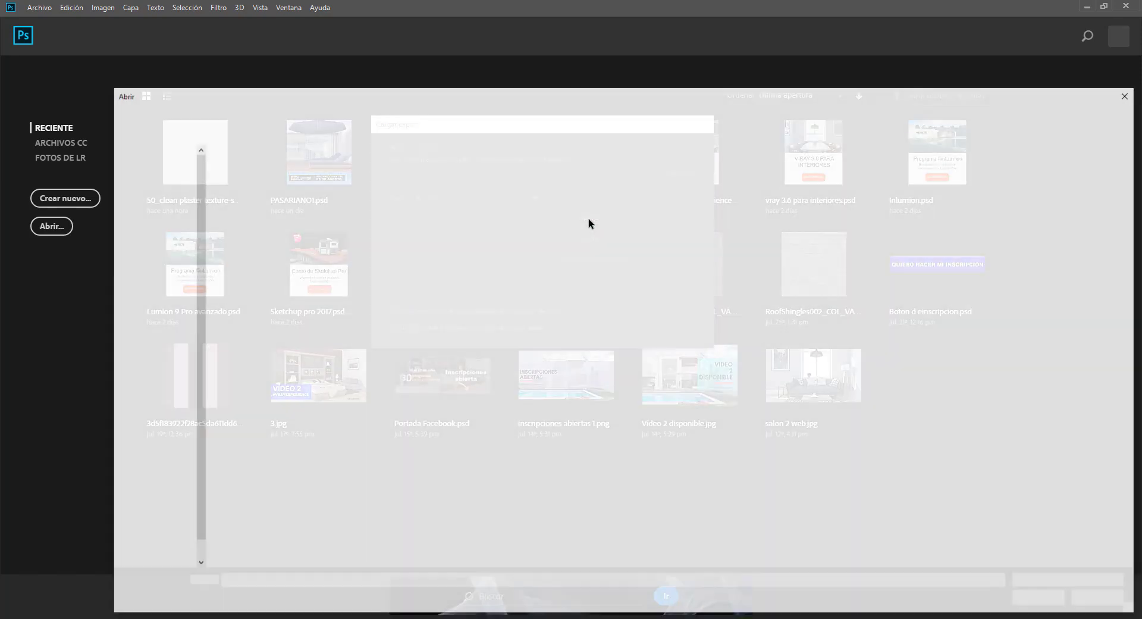
pyautogui.moveTo(496, 103); pyautogui.dragTo(488, 51)
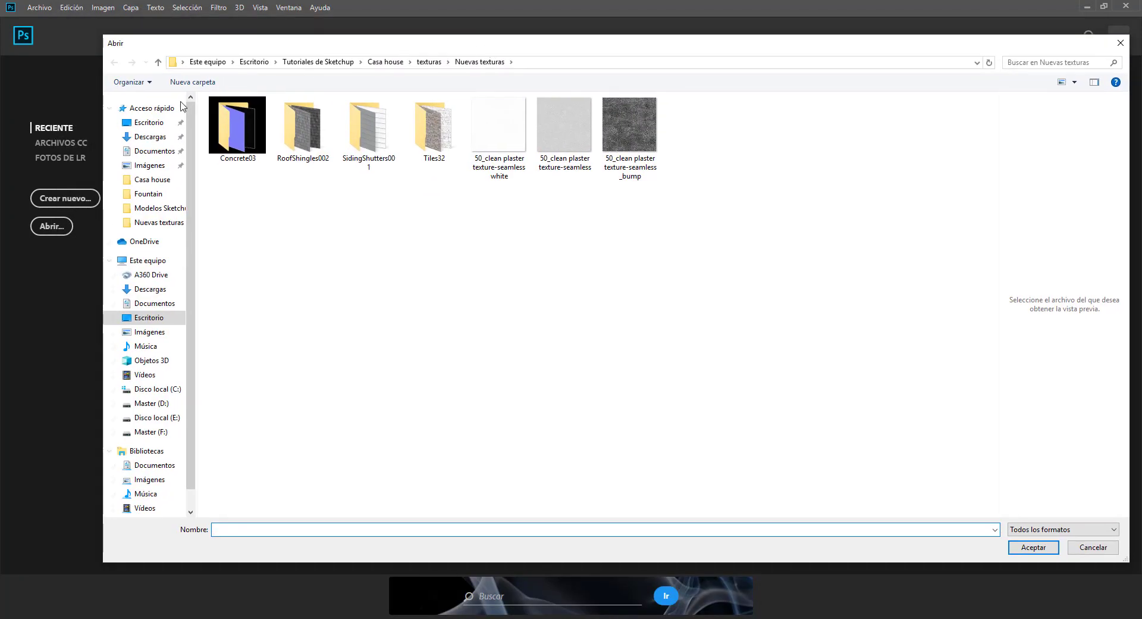
pyautogui.click(149, 122)
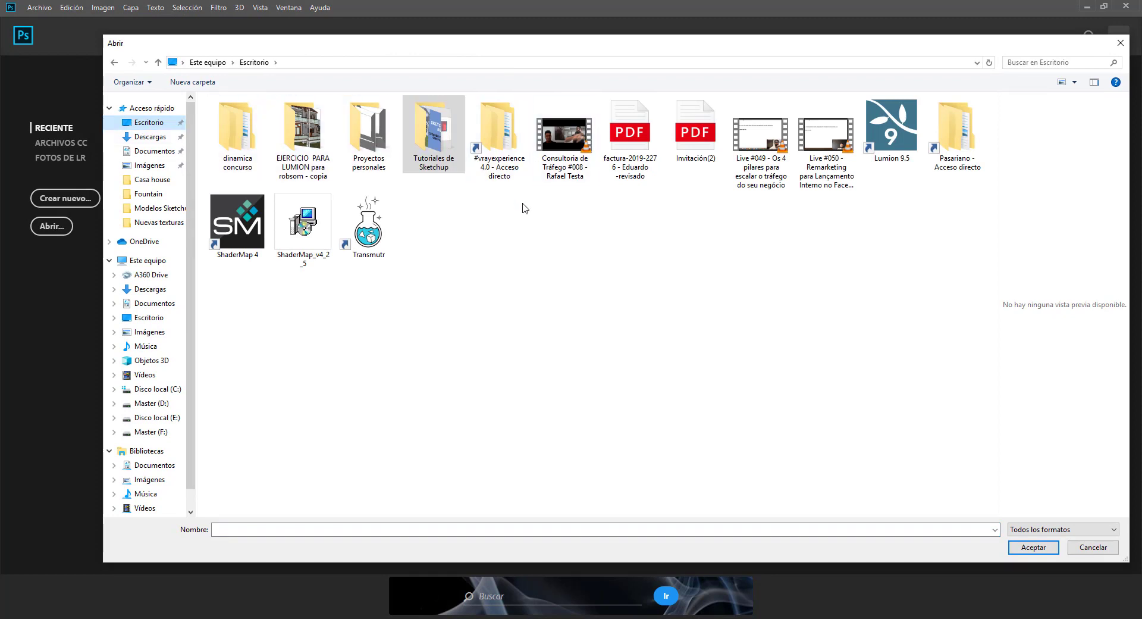
pyautogui.doubleClick(429, 160)
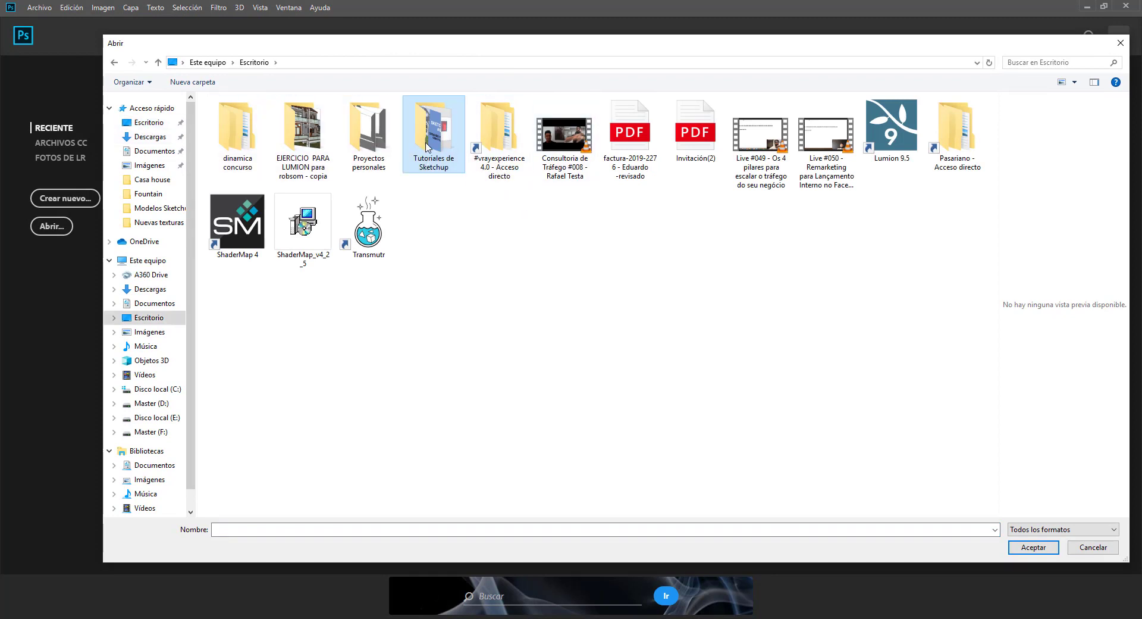
pyautogui.doubleClick(262, 146)
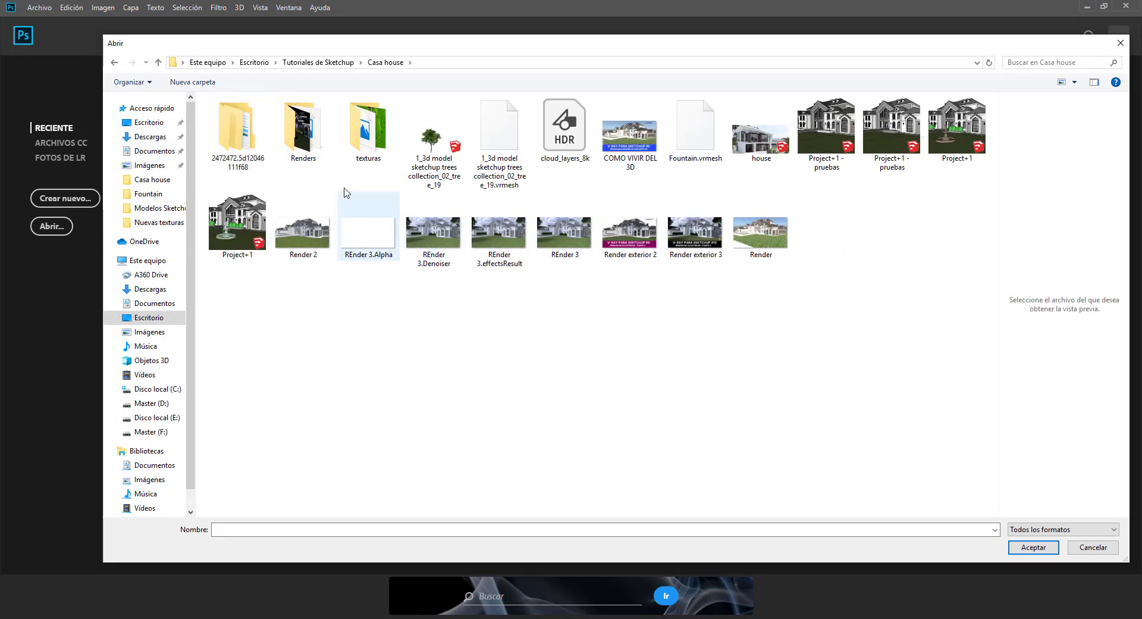
pyautogui.doubleClick(307, 136)
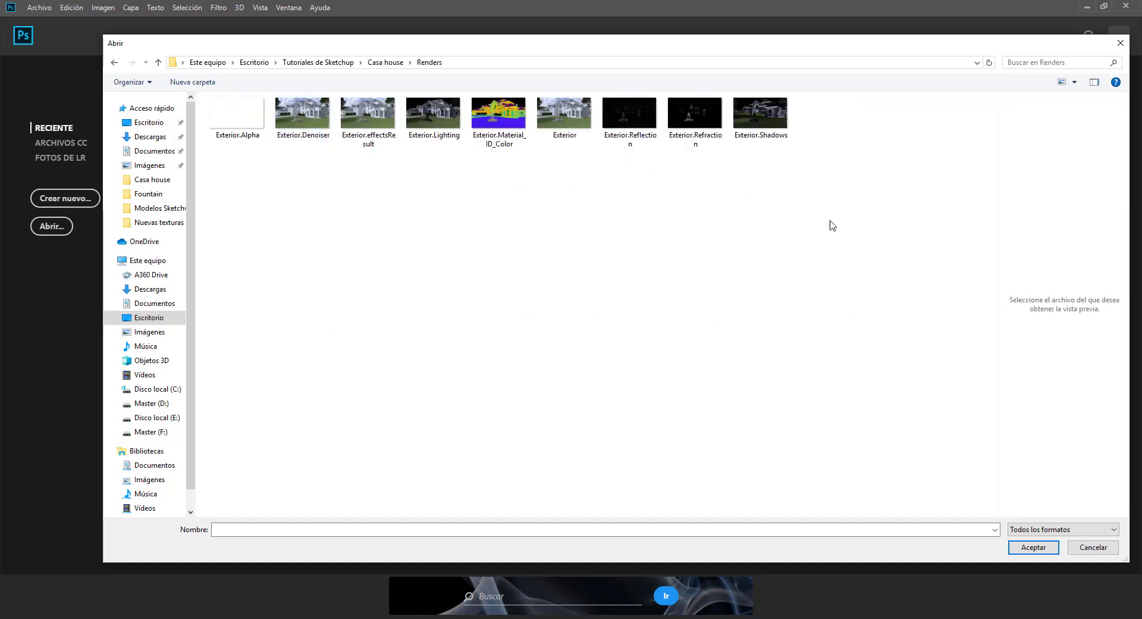
pyautogui.moveTo(834, 221); pyautogui.dragTo(242, 113)
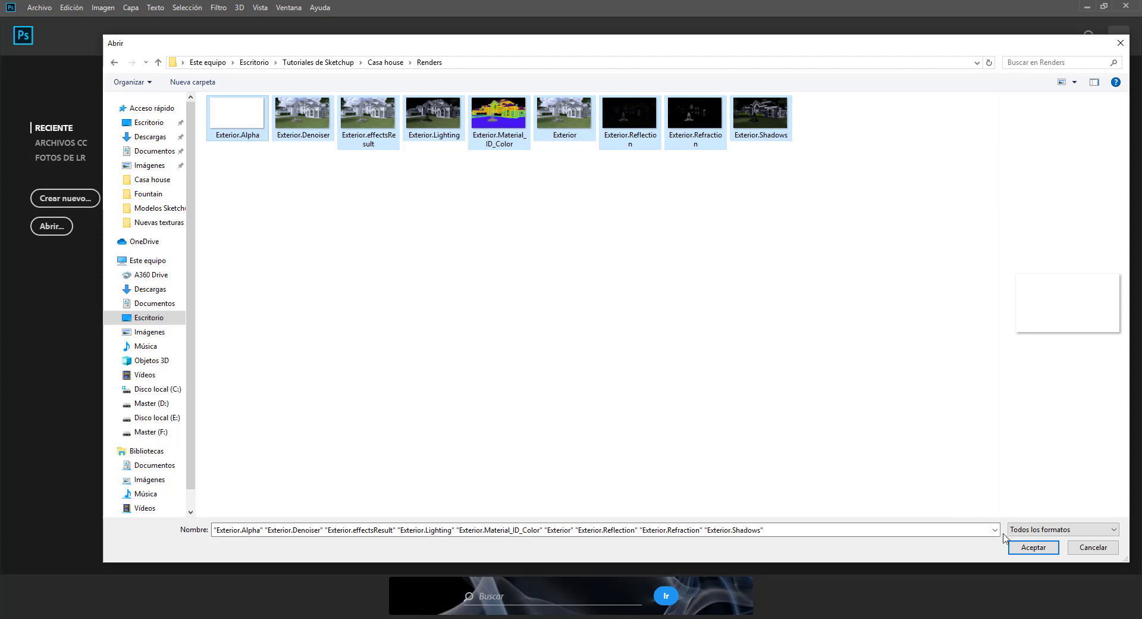
pyautogui.click(1033, 548)
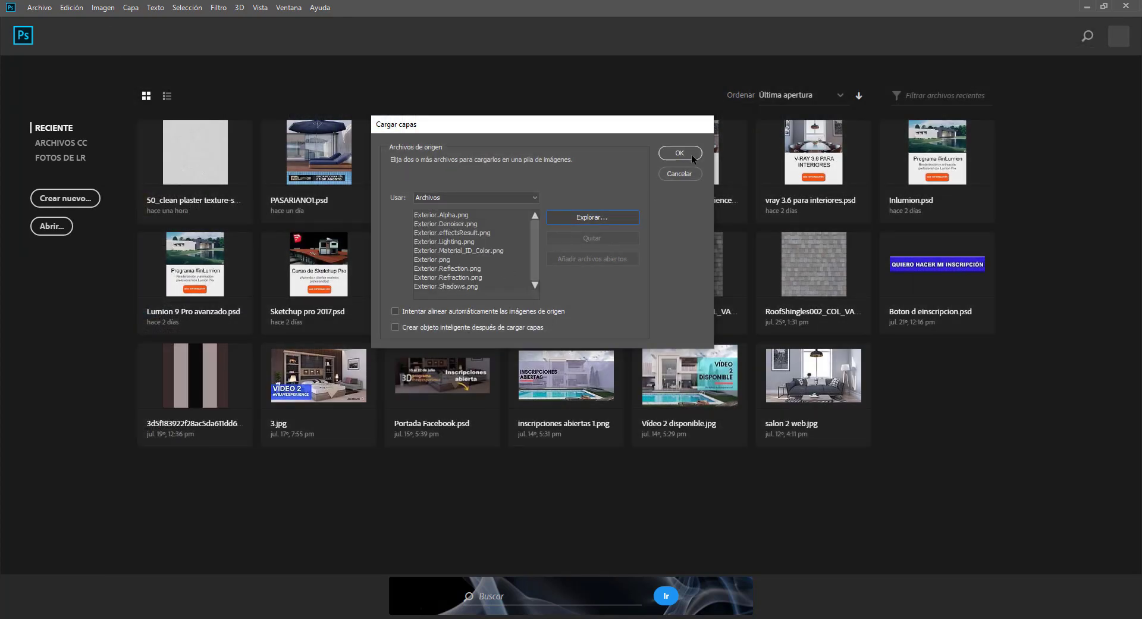
pyautogui.click(688, 153)
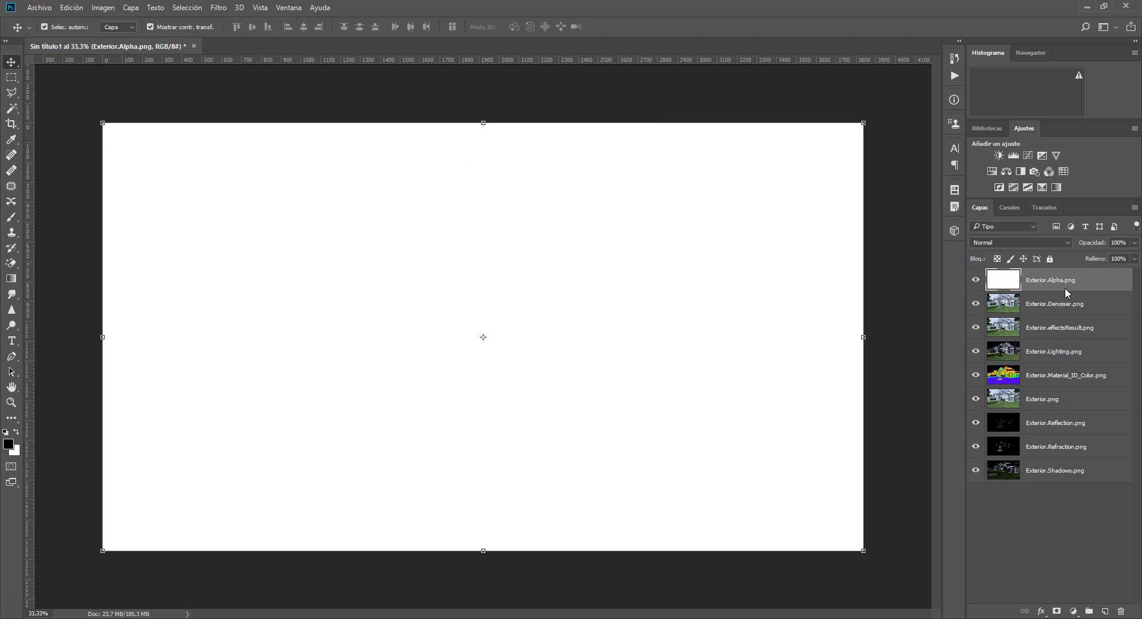
# Delete the Exterior.Alpha.png layer and hide the Exterior.Shadows.png layer.
pyautogui.moveTo(1050, 278)
pyautogui.mouseDown()
pyautogui.moveTo(1119, 496)
pyautogui.moveTo(1120, 610)
pyautogui.mouseUp()
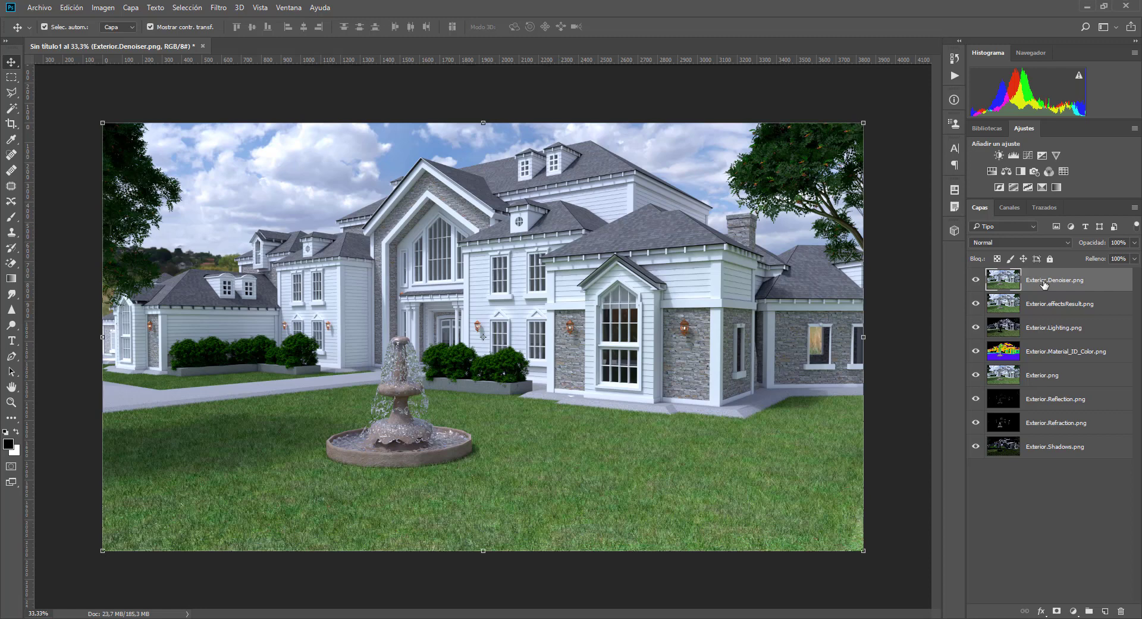
pyautogui.click(976, 446)
# Hide the Refraction, Reflection, Material ID and Denoiser passes, leaving Exterior.png visible.
pyautogui.moveTo(978, 435); pyautogui.dragTo(976, 282)
pyautogui.click(976, 280)
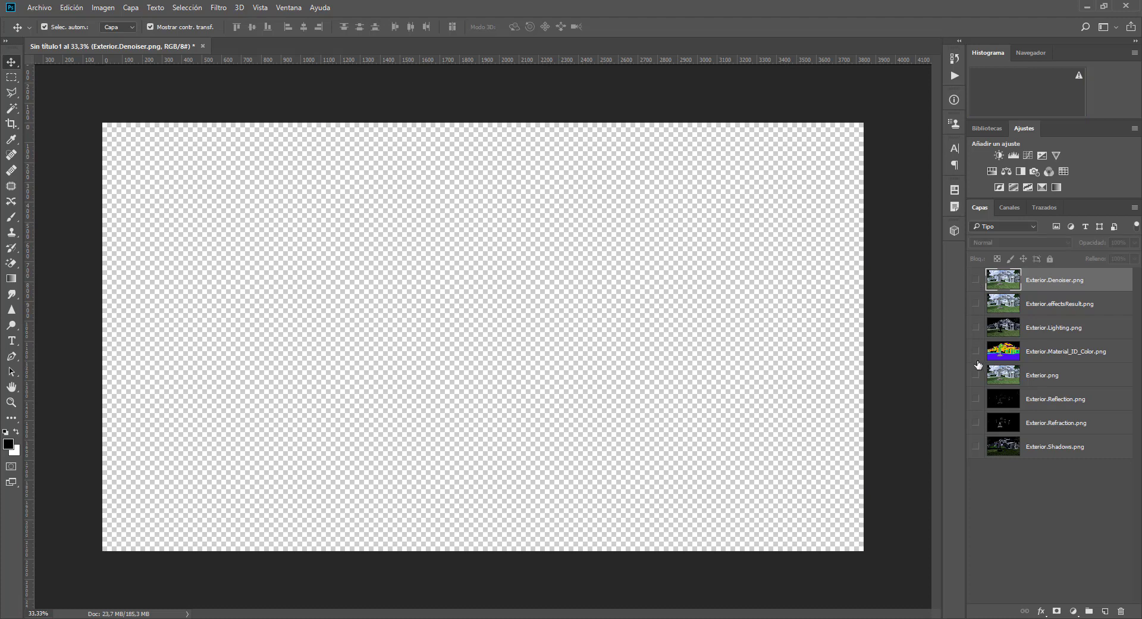
pyautogui.click(975, 375)
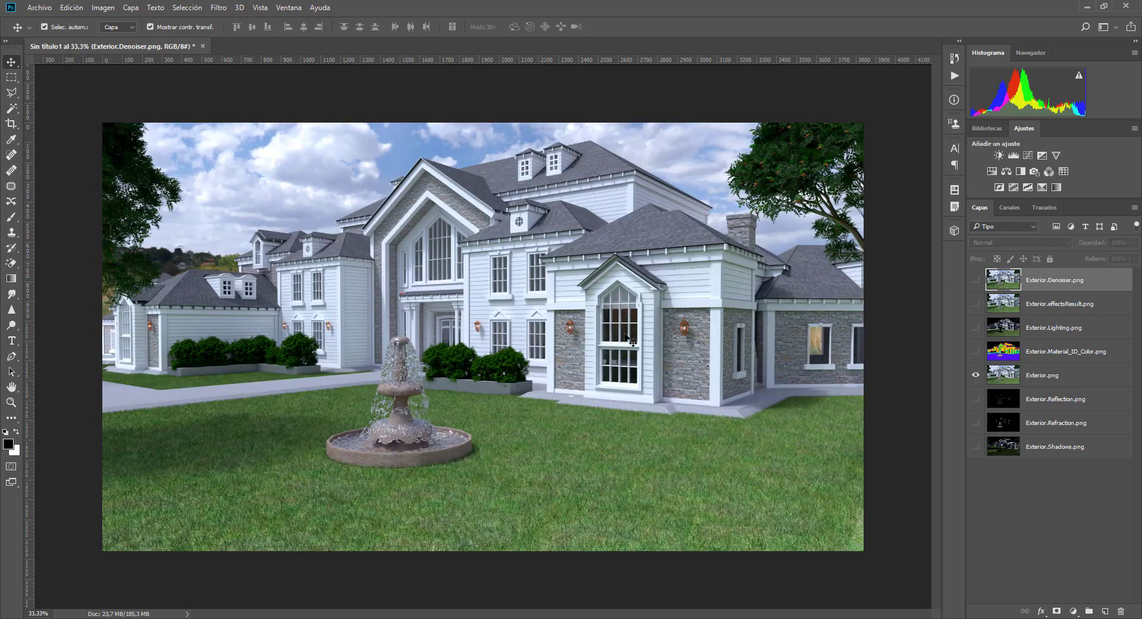
pyautogui.scroll(1, 617, 359)
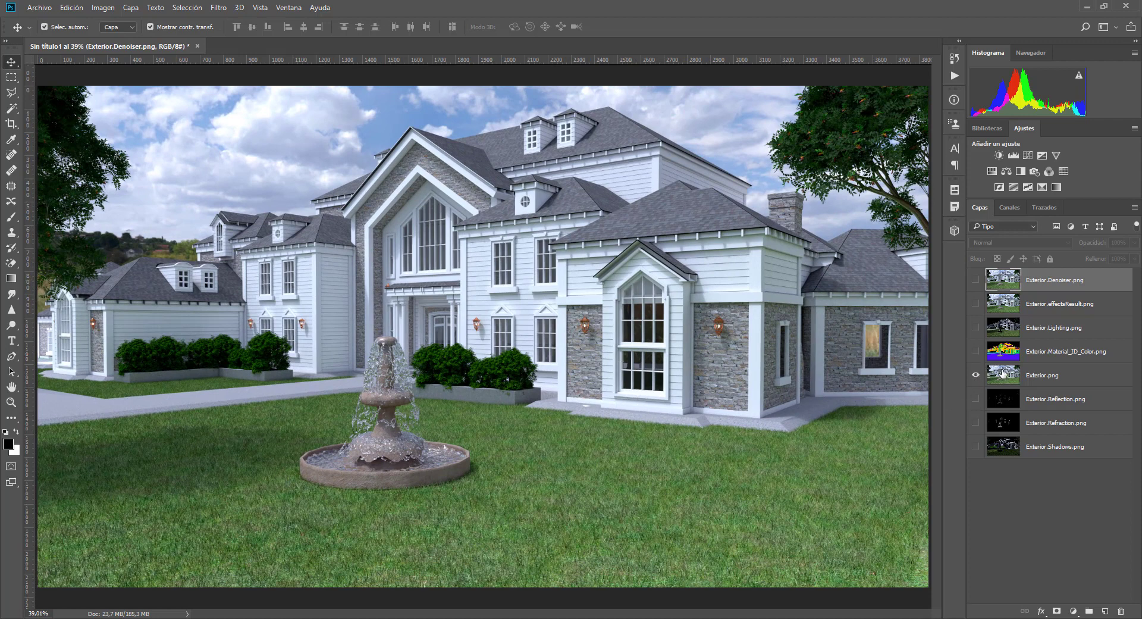
# Toggle Exterior.Denoiser.png on and off to compare it with Exterior.png, ending hidden.
pyautogui.click(976, 280)
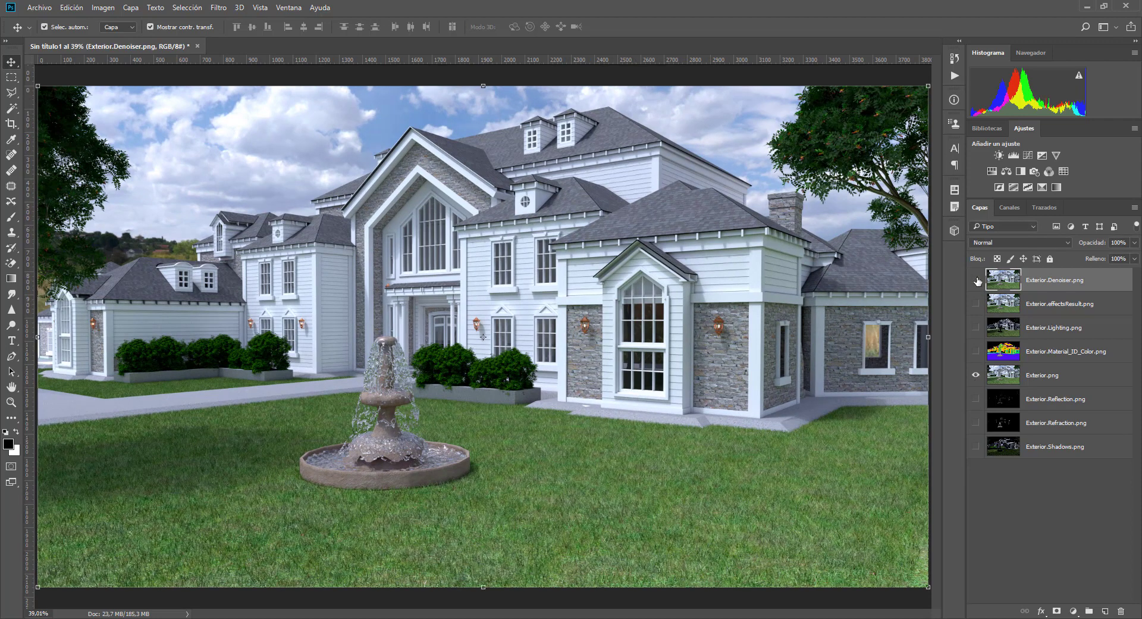
pyautogui.click(976, 279)
pyautogui.click(976, 280)
pyautogui.click(976, 280)
pyautogui.click(976, 280)
pyautogui.click(976, 280)
pyautogui.click(976, 280)
pyautogui.click(976, 280)
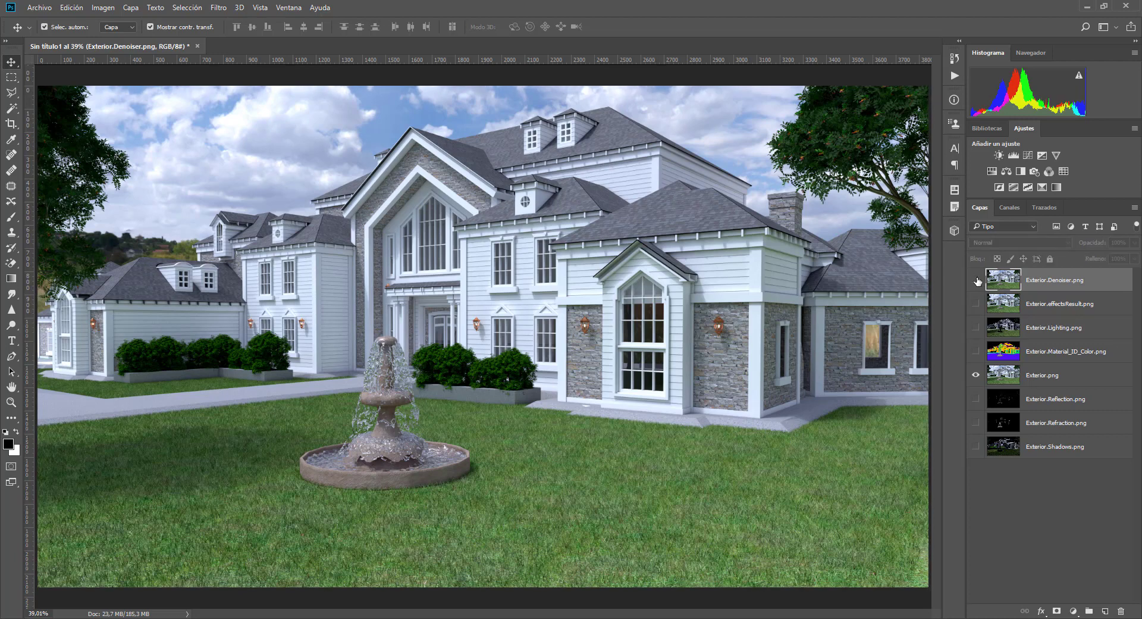
pyautogui.click(976, 280)
pyautogui.click(976, 280)
pyautogui.click(976, 279)
pyautogui.click(976, 280)
# Delete Exterior.Denoiser.png and show Exterior.effectsResult.png to compare it with Exterior.png.
pyautogui.moveTo(1035, 288); pyautogui.dragTo(1121, 610)
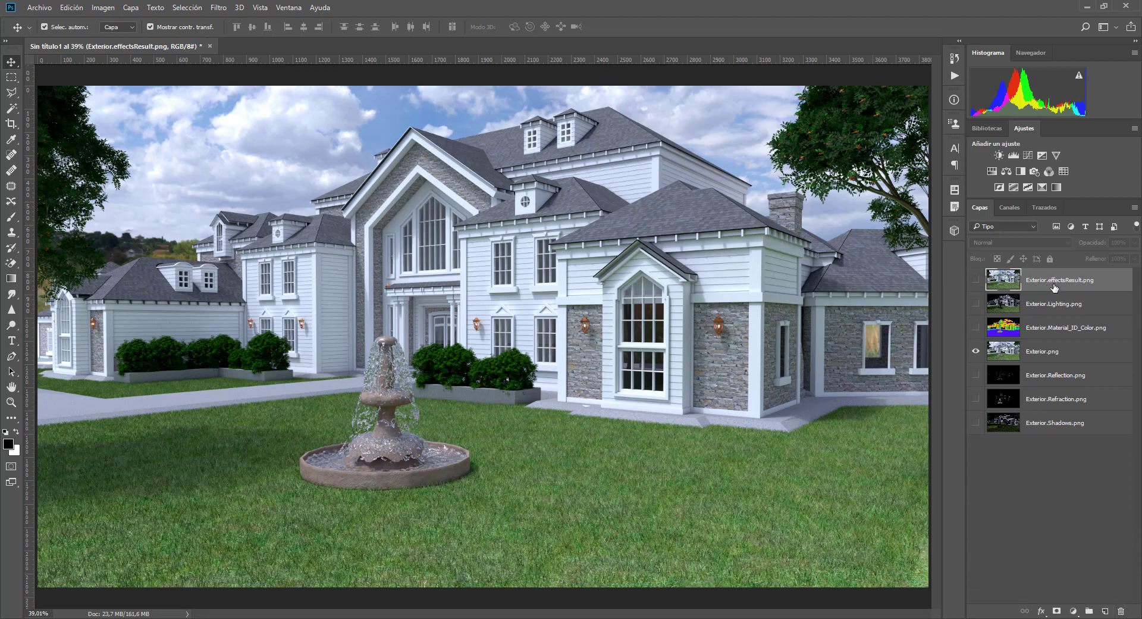
pyautogui.click(975, 279)
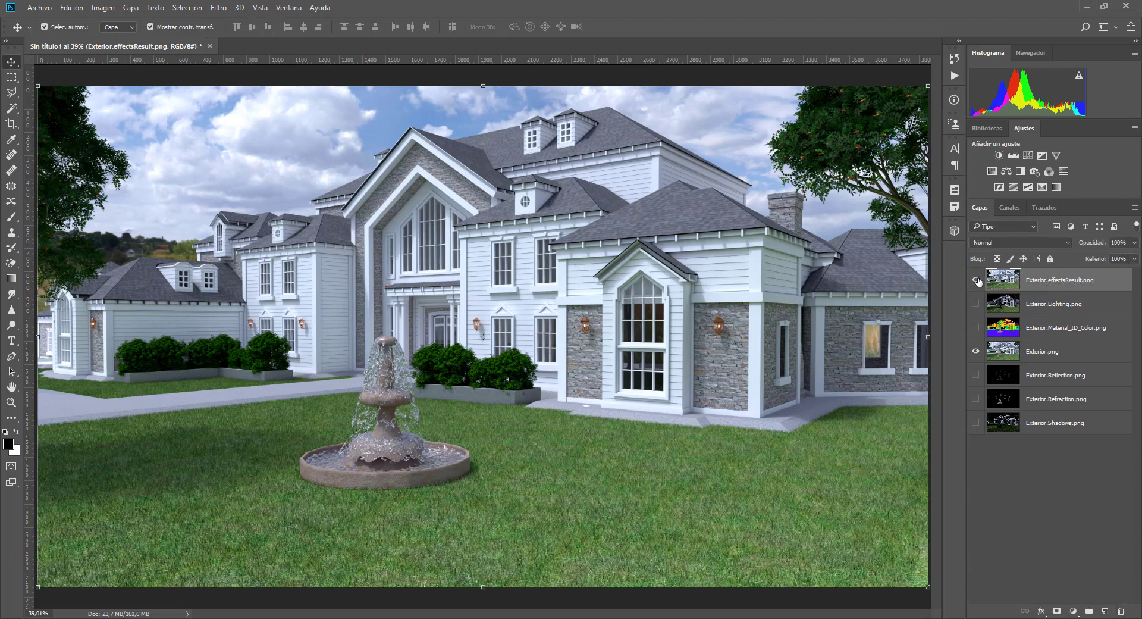
pyautogui.click(977, 280)
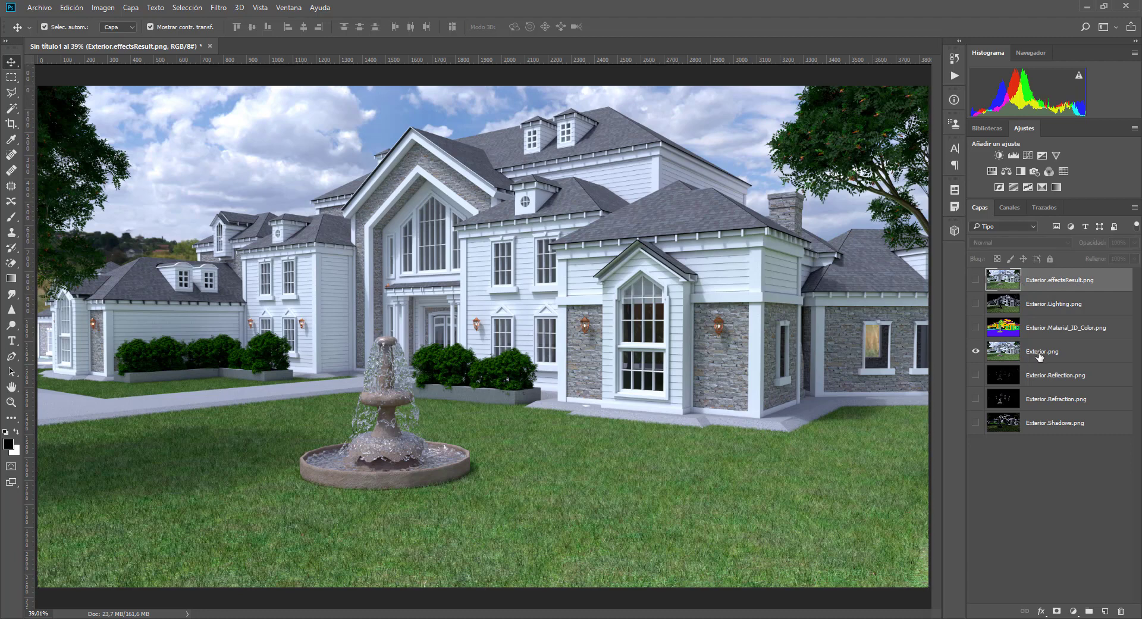
pyautogui.click(976, 280)
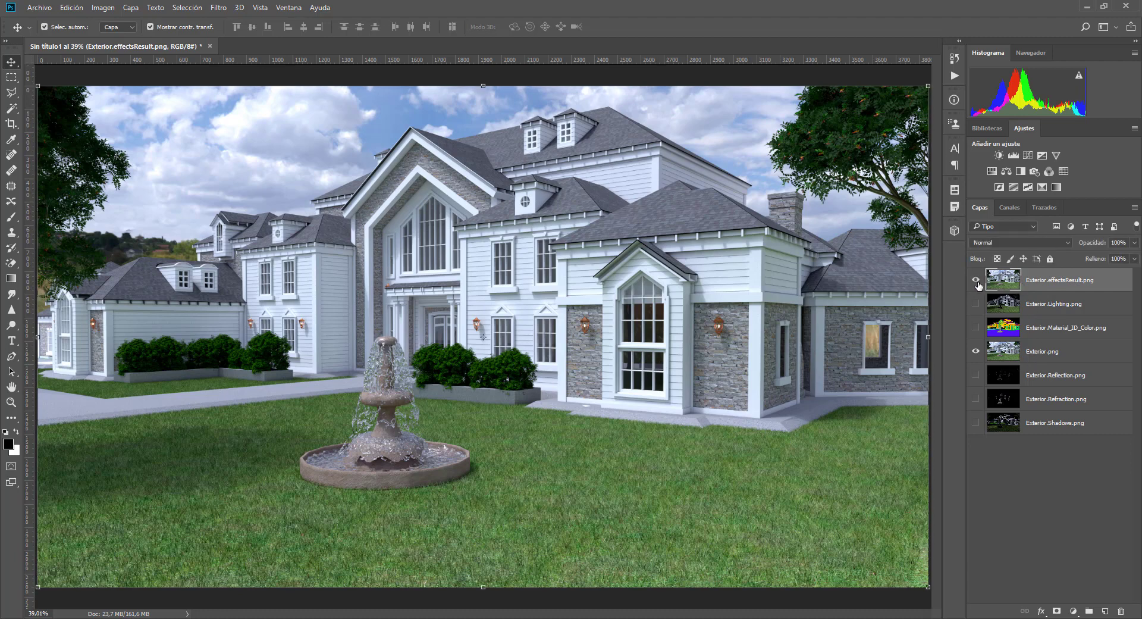
# Compare effectsResult against the base render, then move it, visible, to the stack's bottom.
pyautogui.click(976, 280)
pyautogui.click(976, 280)
pyautogui.click(976, 280)
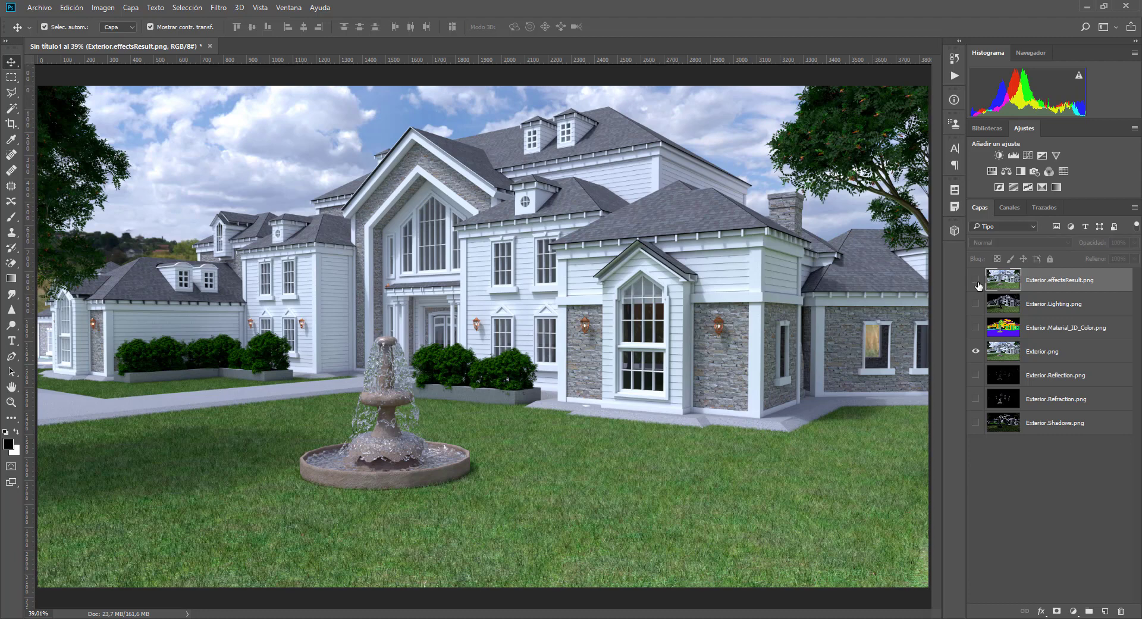
pyautogui.click(976, 280)
pyautogui.click(976, 280)
pyautogui.click(976, 280)
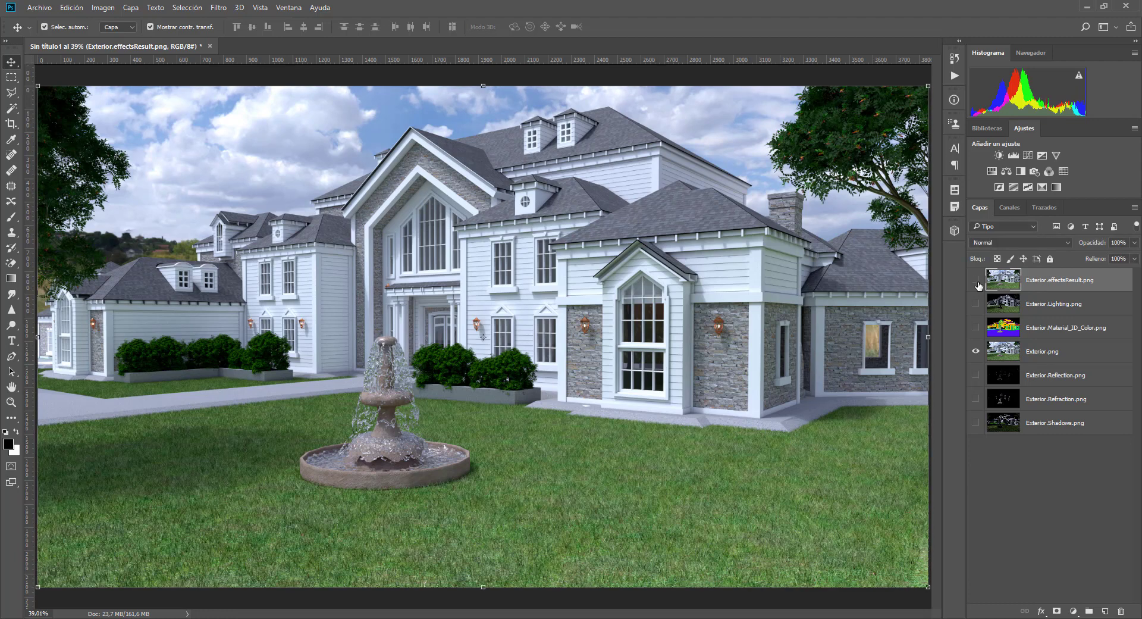
pyautogui.click(977, 281)
pyautogui.moveTo(1039, 285); pyautogui.dragTo(1041, 435)
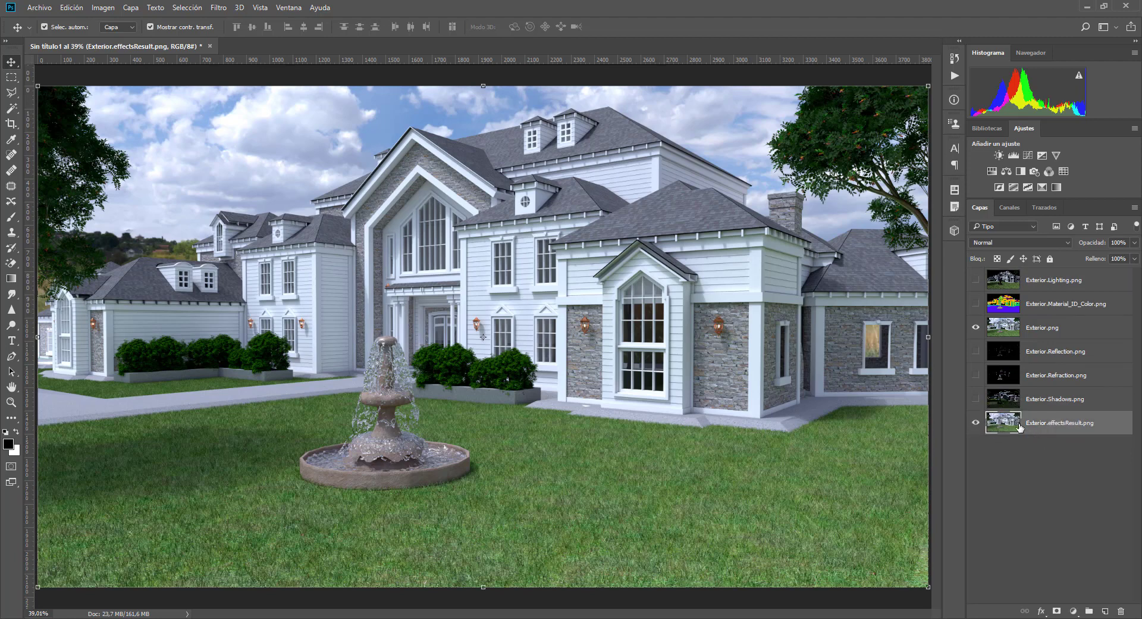
# Hide effectsResult and check Exterior.png's visibility, leaving the render hidden.
pyautogui.click(974, 427)
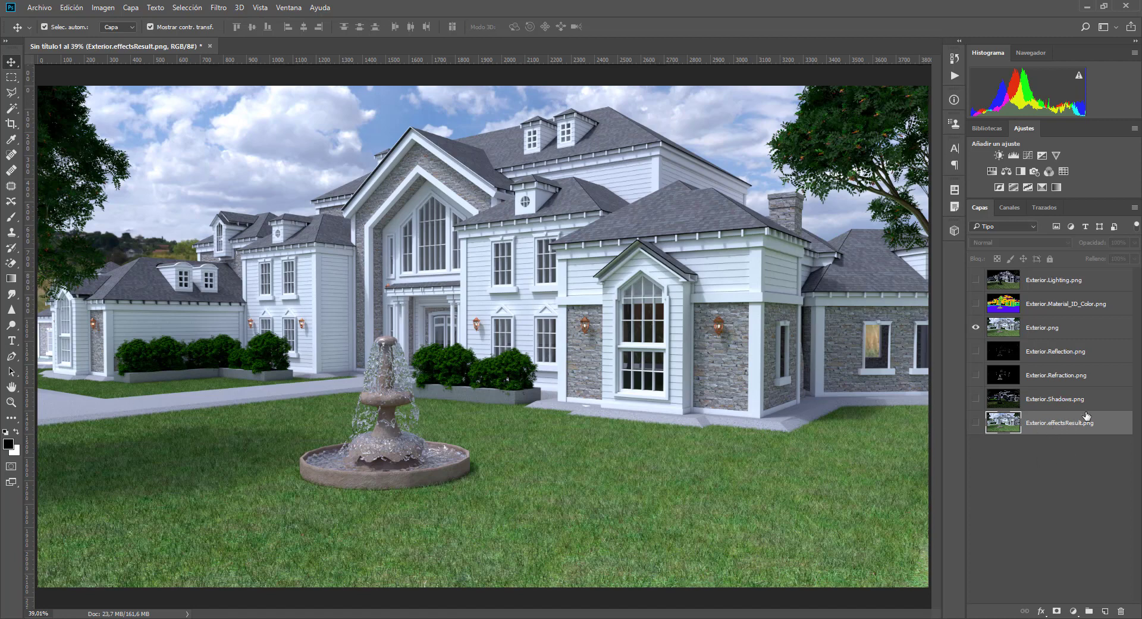
pyautogui.click(1062, 333)
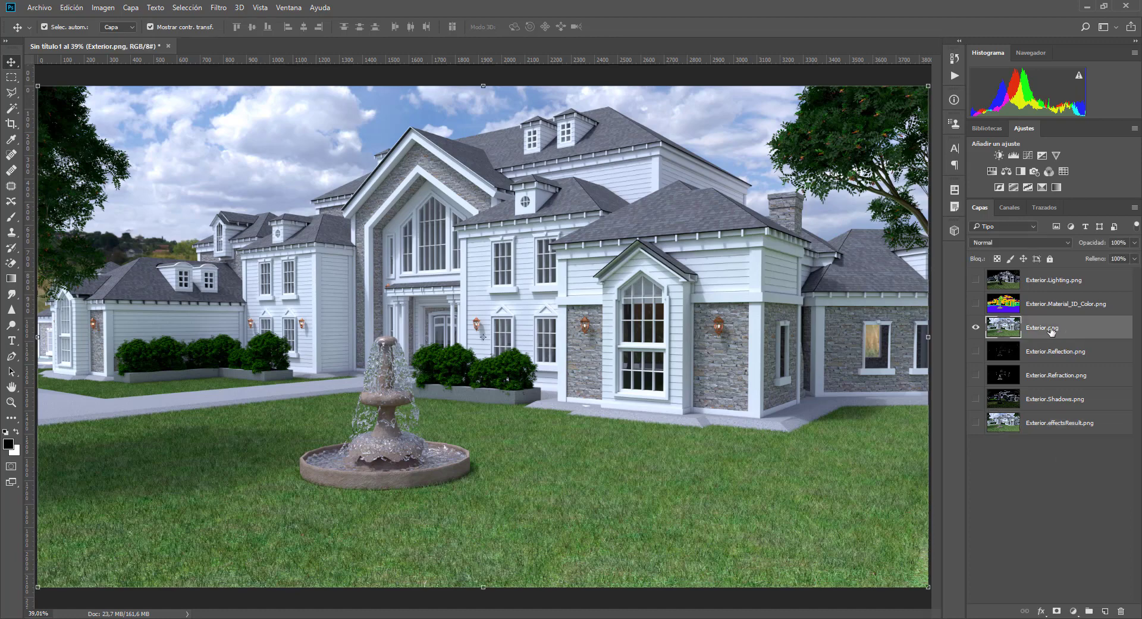
pyautogui.click(975, 328)
pyautogui.click(976, 327)
pyautogui.click(976, 328)
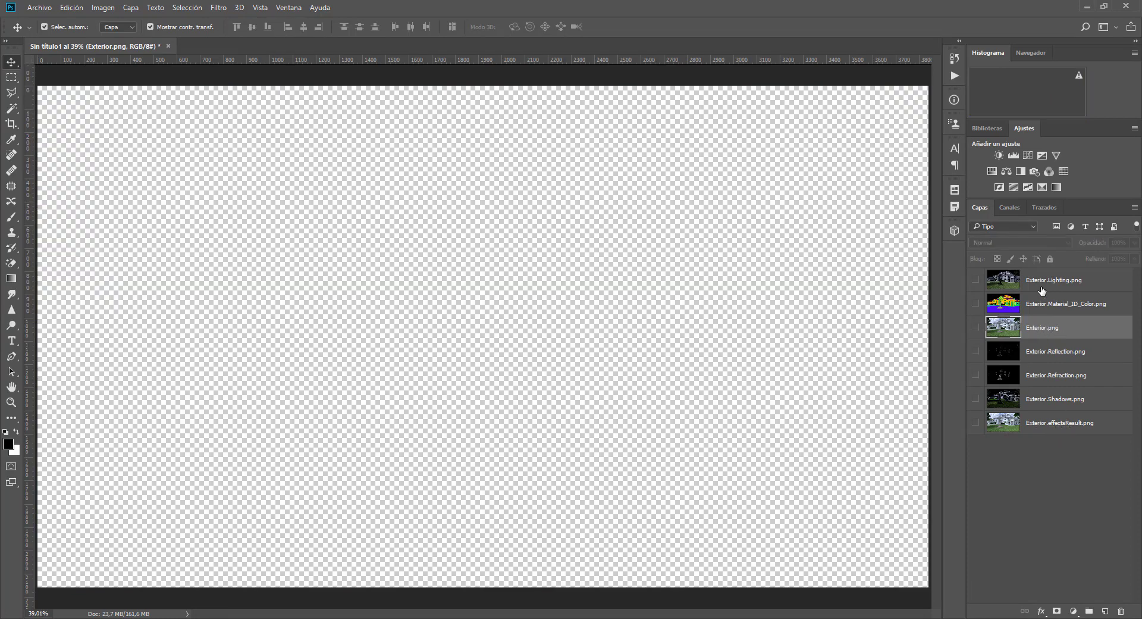
# Preview the Lighting and Material ID passes, then move Exterior.png to the top, visible.
pyautogui.click(977, 279)
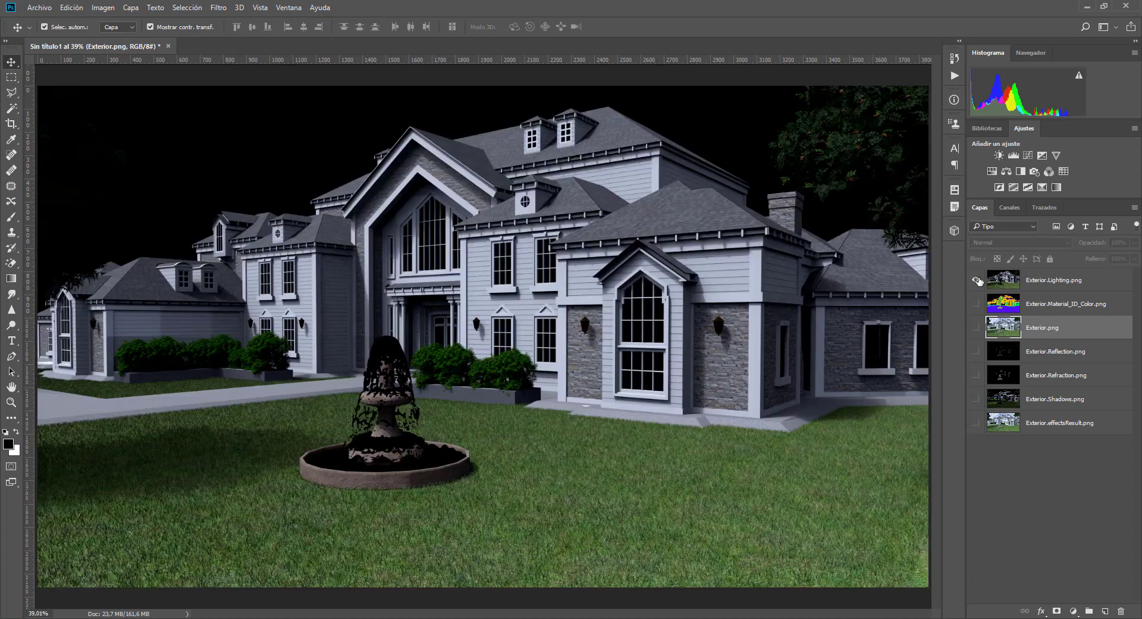
pyautogui.click(978, 280)
pyautogui.click(976, 304)
pyautogui.click(976, 280)
pyautogui.click(977, 303)
pyautogui.click(975, 280)
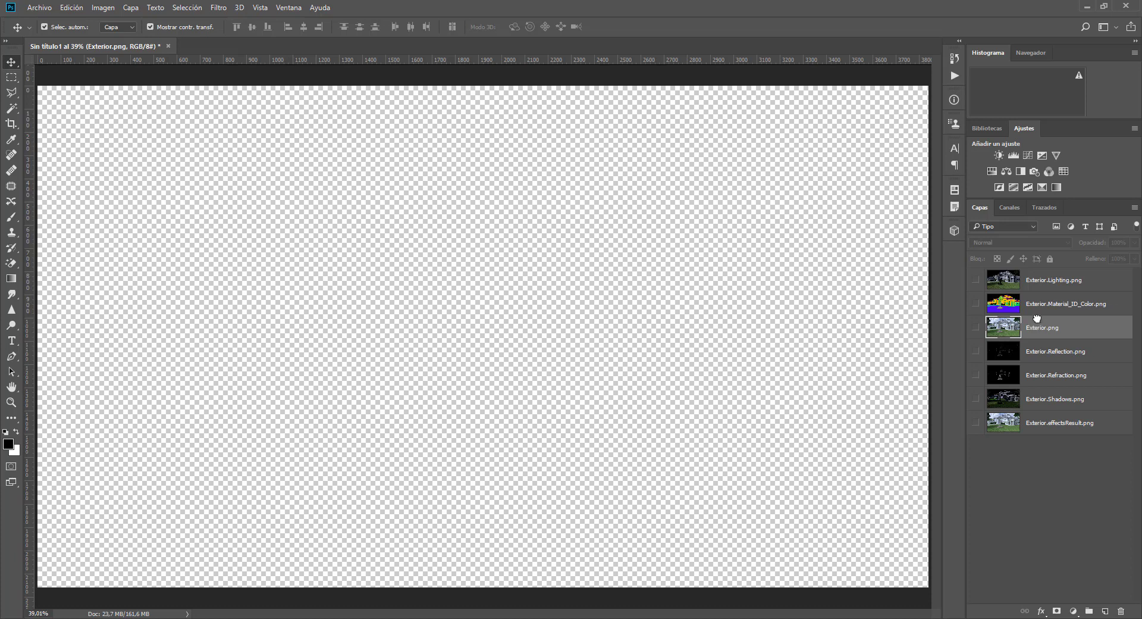
pyautogui.moveTo(1036, 320); pyautogui.dragTo(1035, 274)
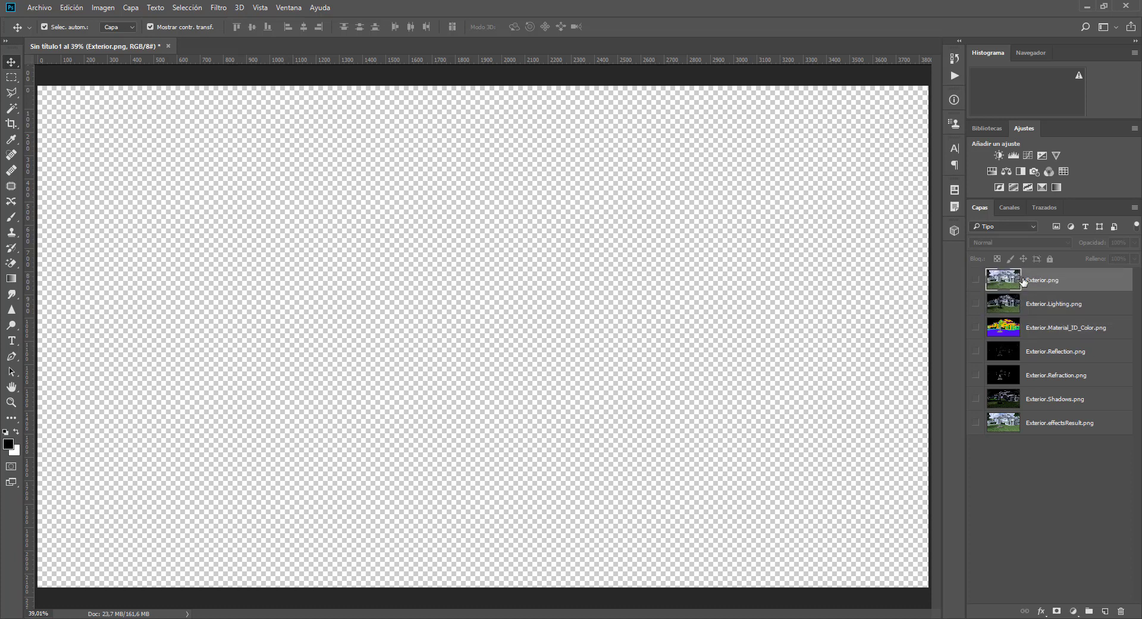
pyautogui.click(976, 280)
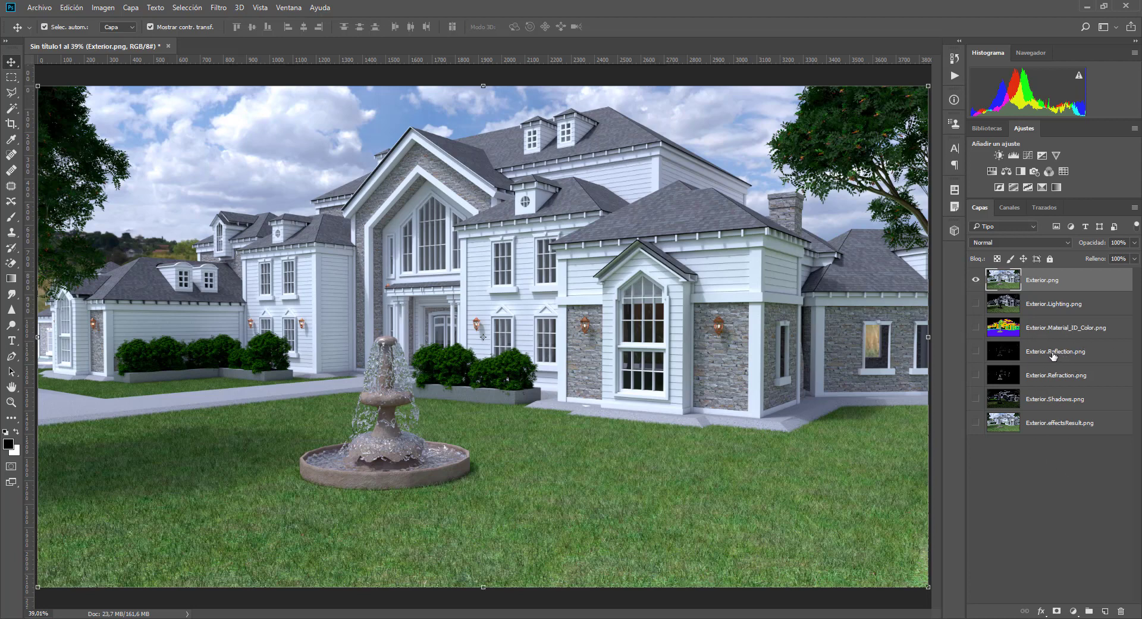
# Move Exterior.Reflection.png above the render, make it visible, and set its blend mode to Trama.
pyautogui.moveTo(1048, 352); pyautogui.dragTo(1038, 271)
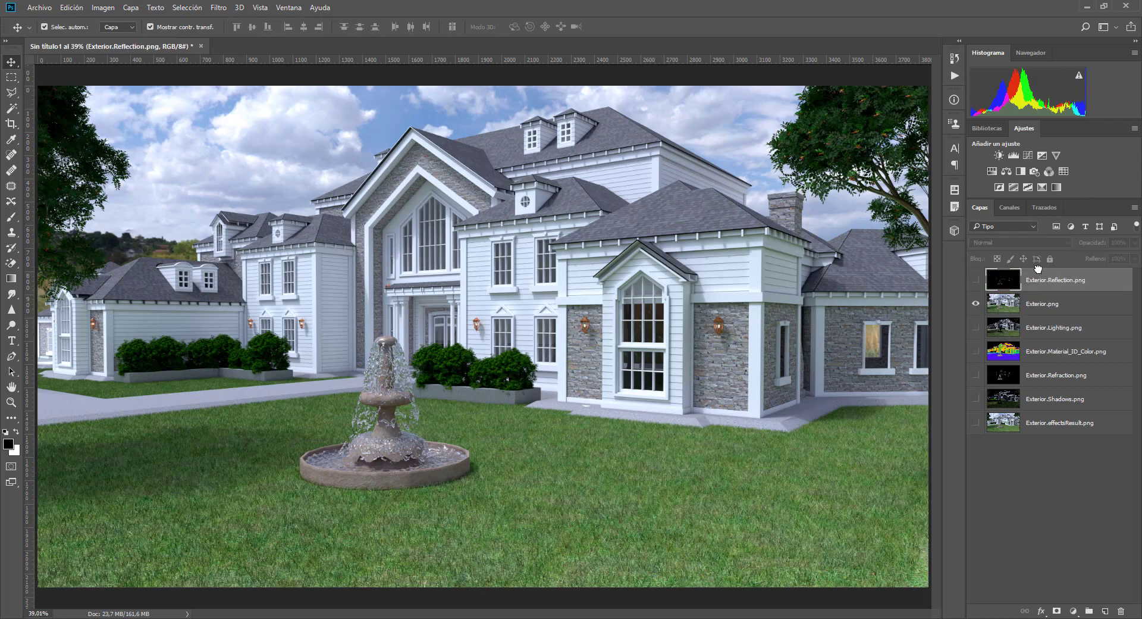
pyautogui.click(975, 280)
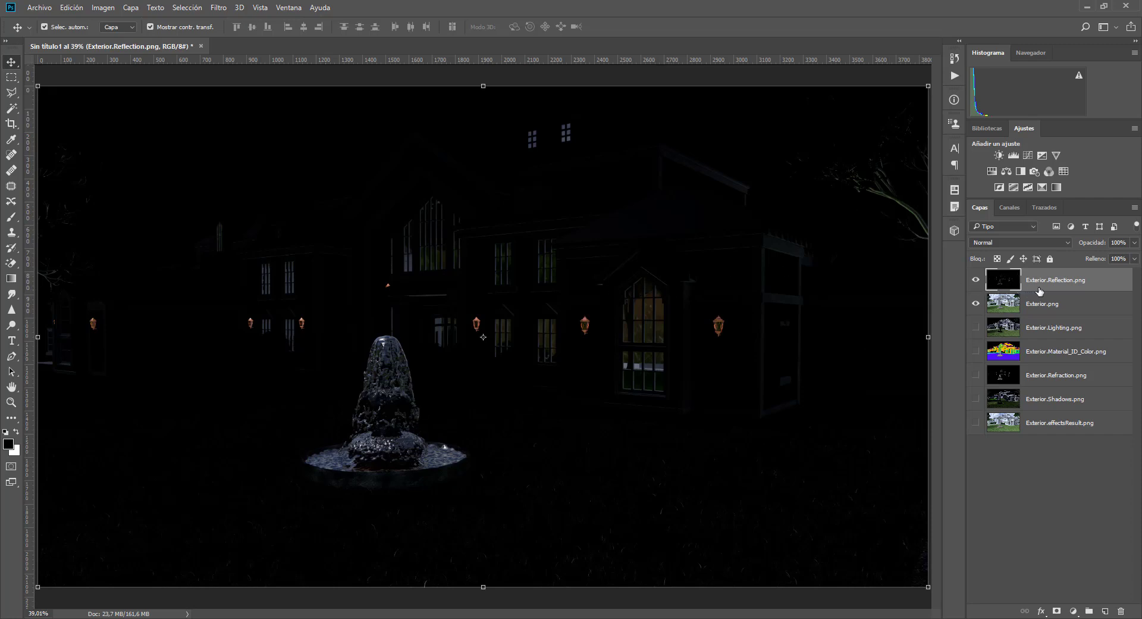
pyautogui.click(992, 243)
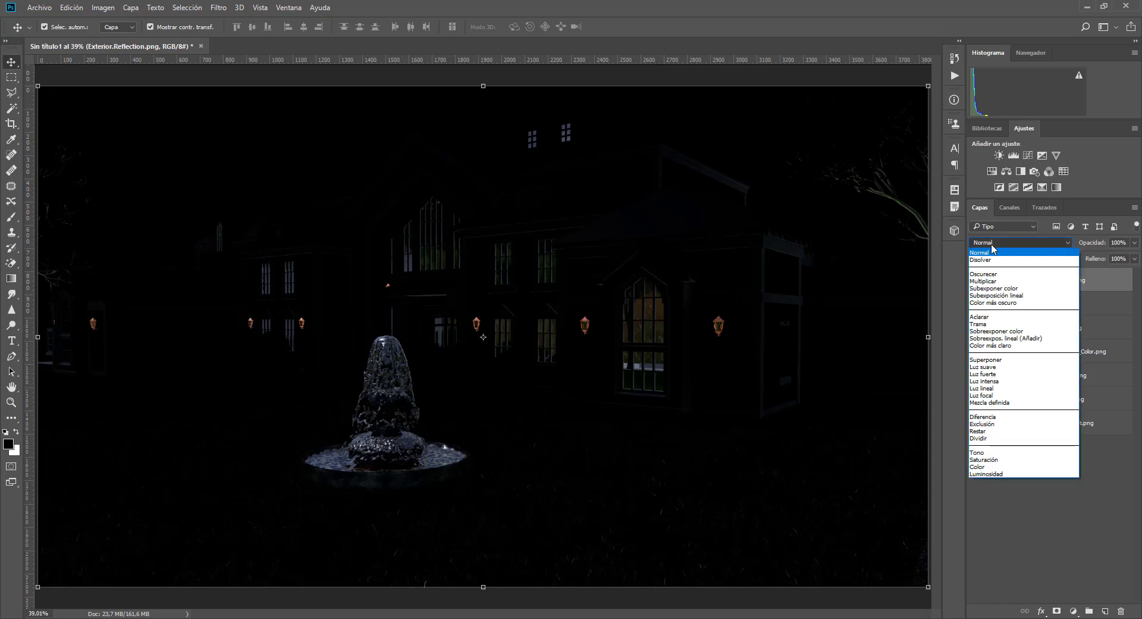
pyautogui.click(995, 324)
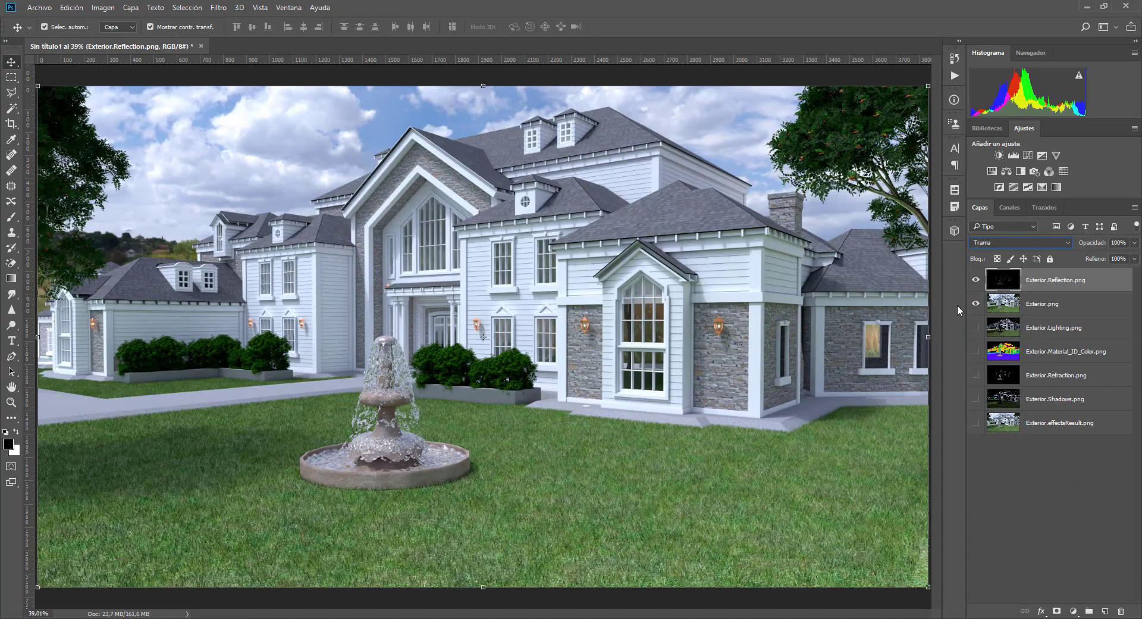
pyautogui.click(975, 280)
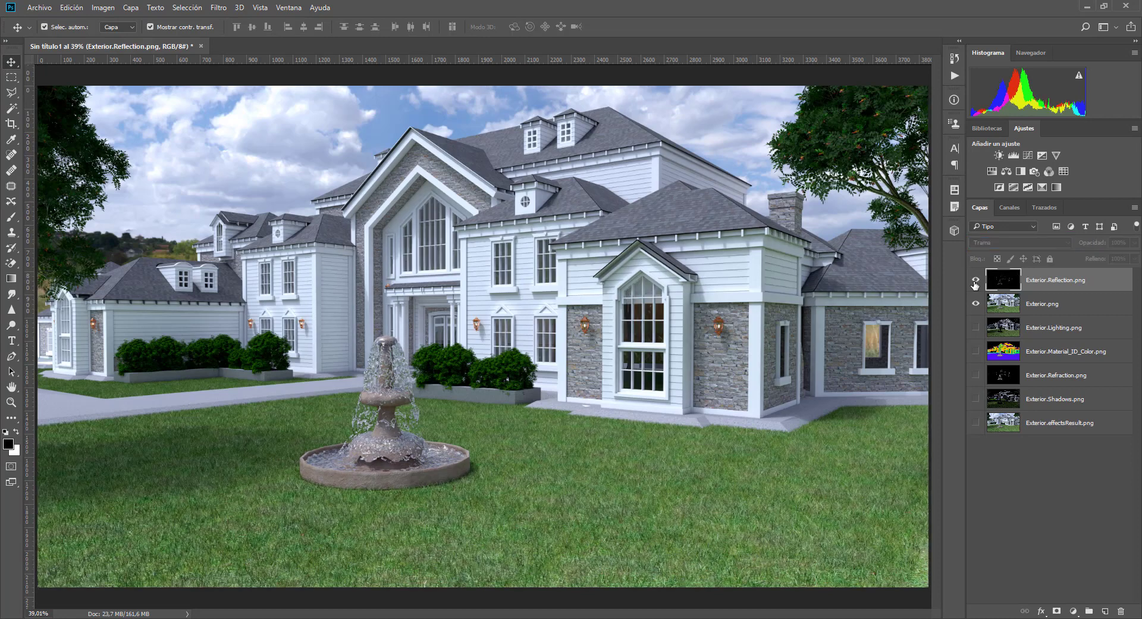
pyautogui.click(975, 279)
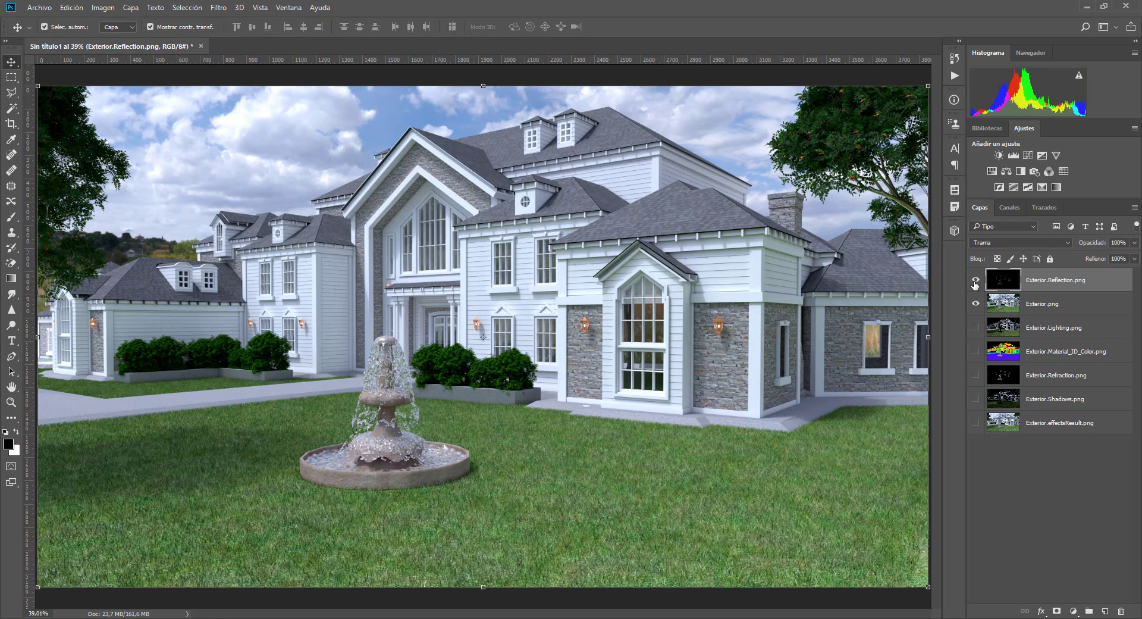
pyautogui.click(975, 280)
pyautogui.click(974, 281)
pyautogui.click(975, 281)
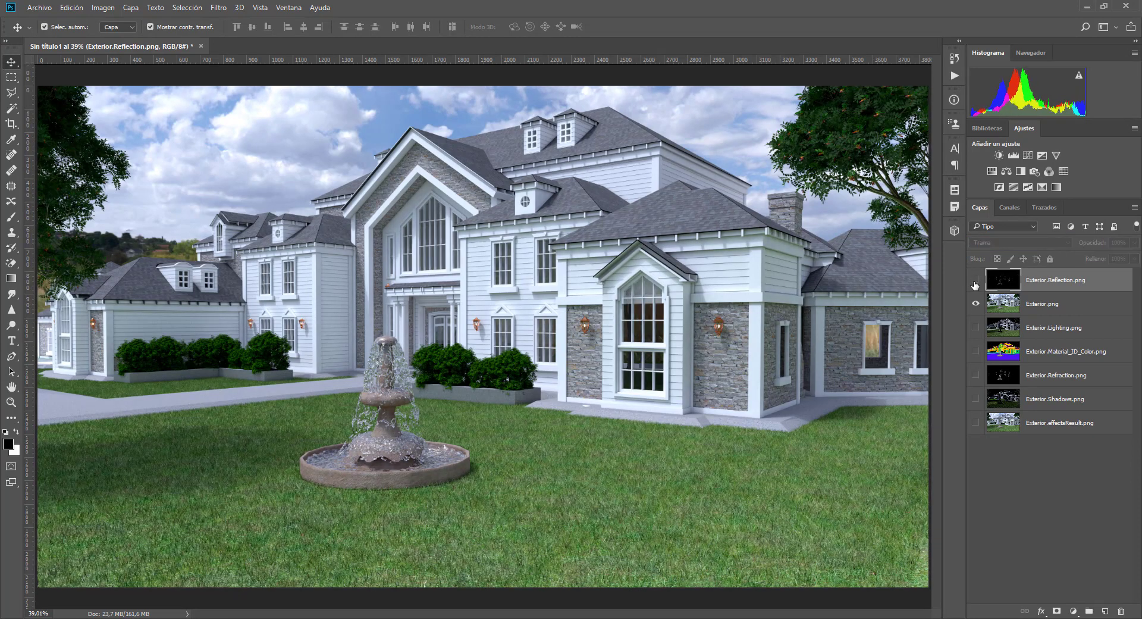
pyautogui.click(975, 280)
pyautogui.click(975, 282)
pyautogui.click(975, 281)
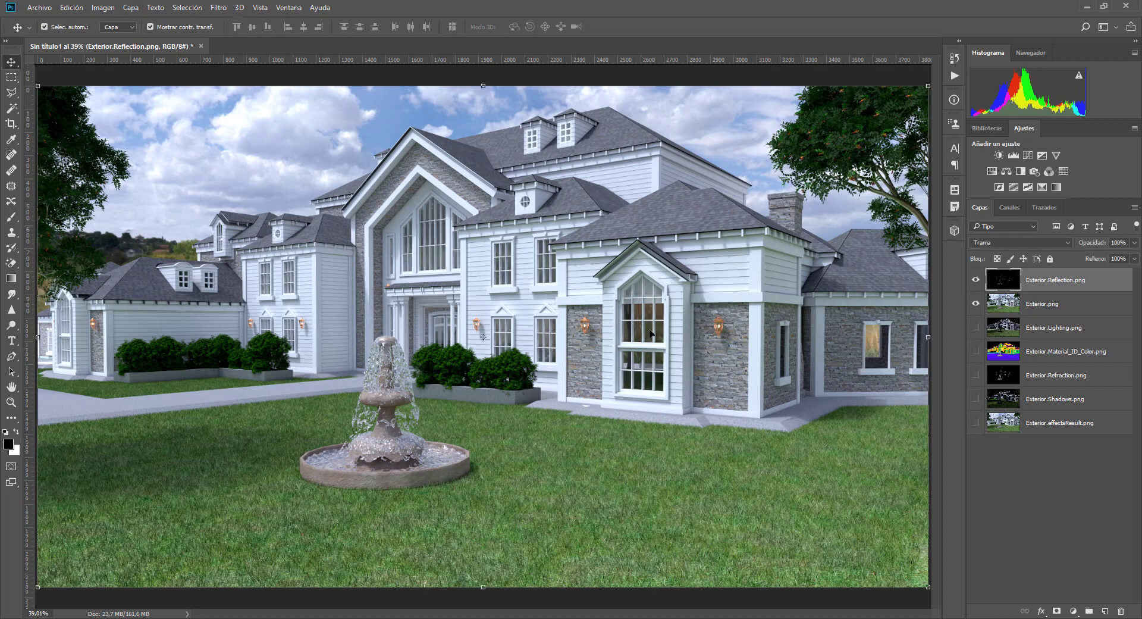
pyautogui.click(974, 279)
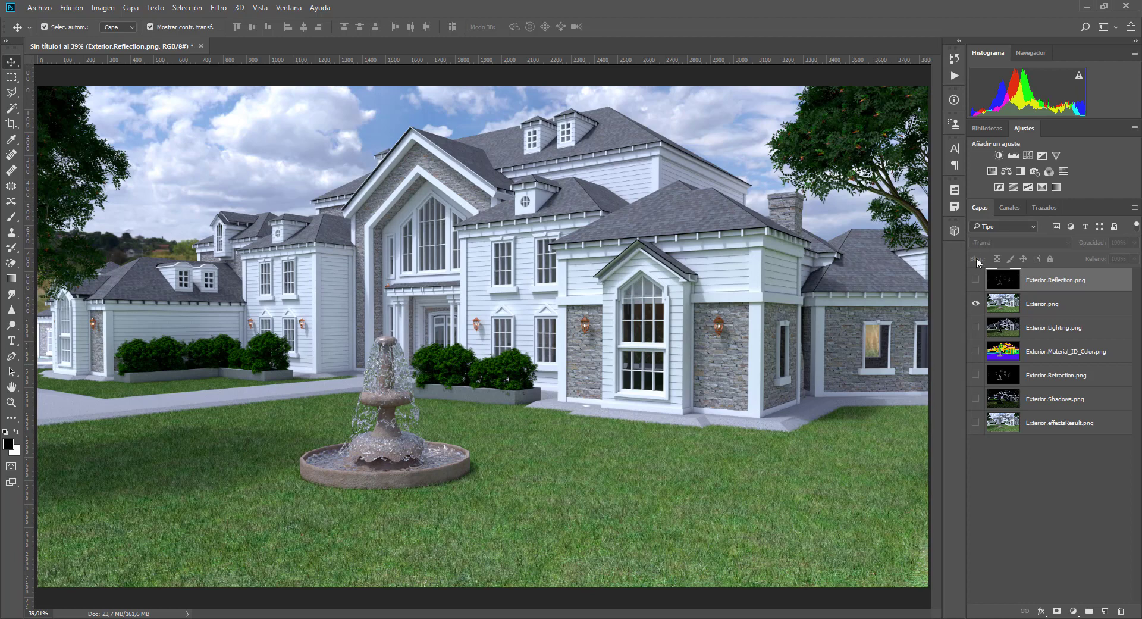
pyautogui.click(975, 280)
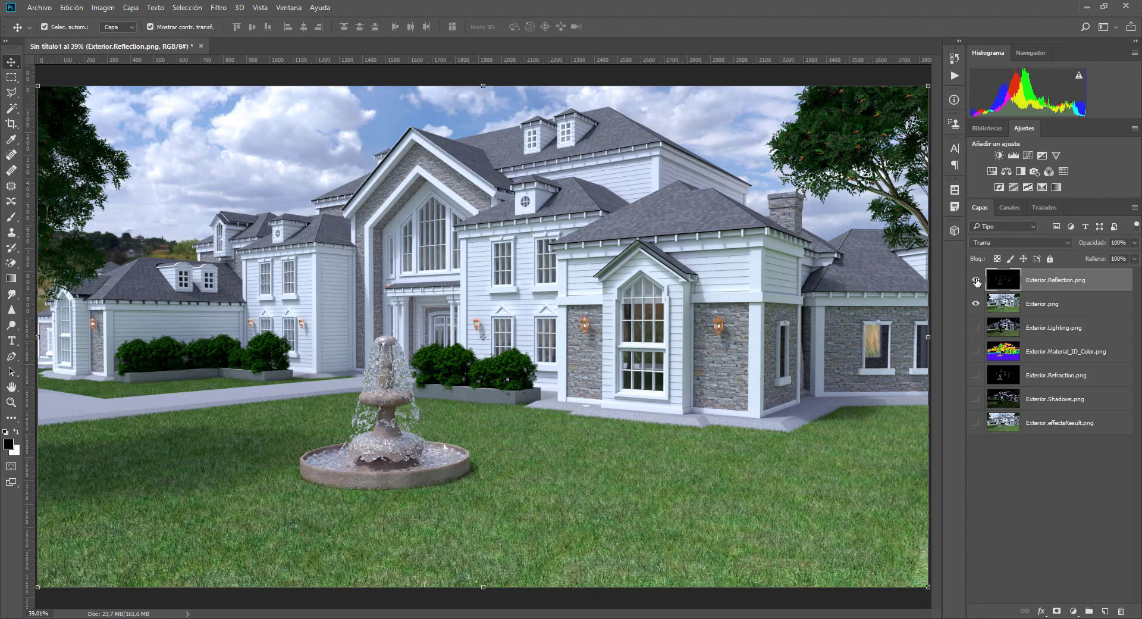
pyautogui.click(975, 280)
pyautogui.click(975, 280)
pyautogui.click(975, 280)
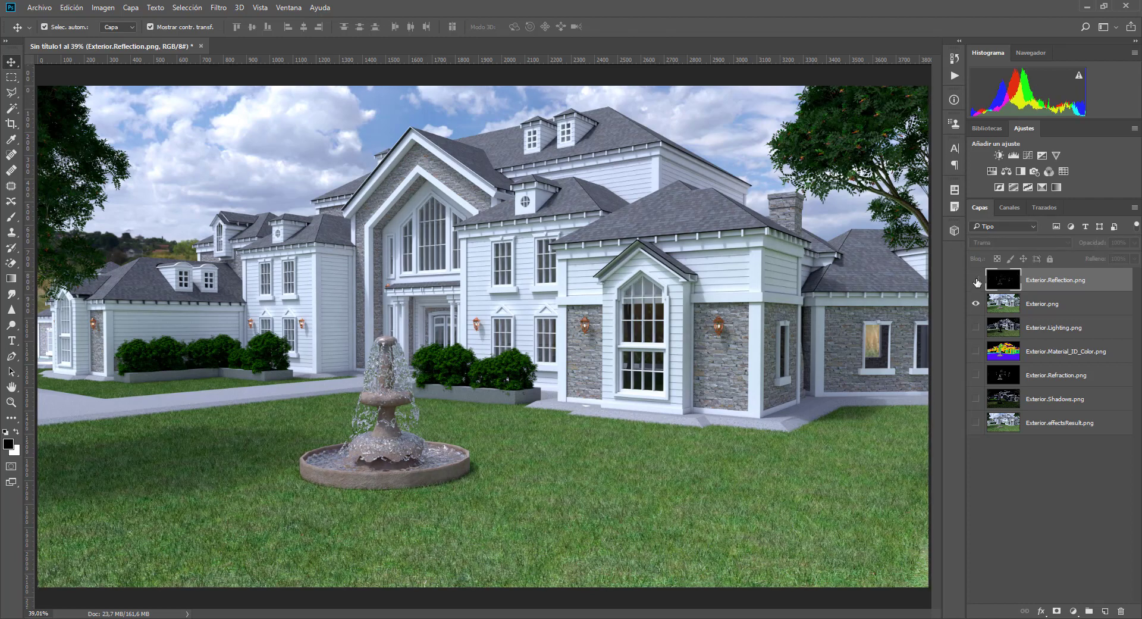
pyautogui.click(976, 280)
pyautogui.click(976, 280)
pyautogui.click(976, 280)
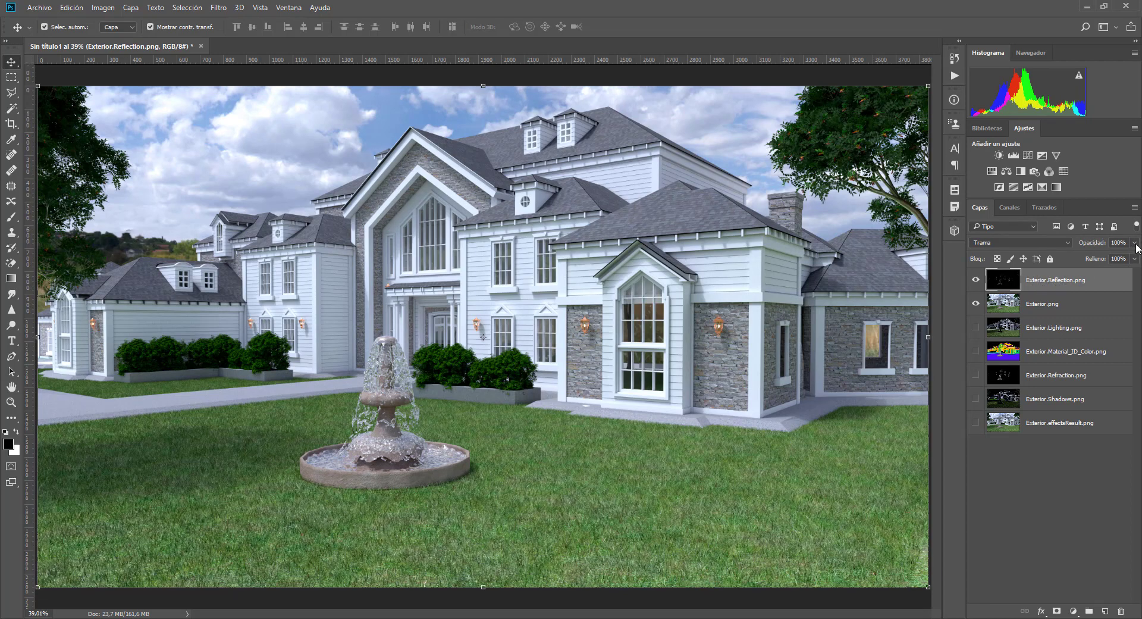
# Lower the reflection pass opacity to 60% and toggle it to compare with the render.
pyautogui.moveTo(1135, 244); pyautogui.dragTo(1113, 261)
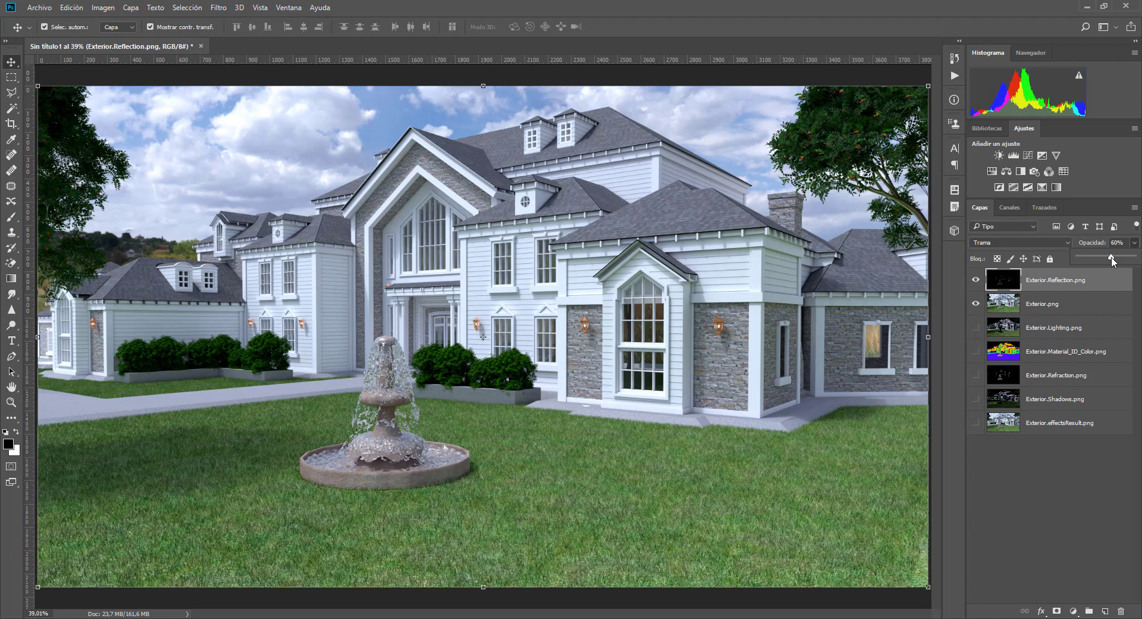
pyautogui.click(980, 281)
pyautogui.click(981, 281)
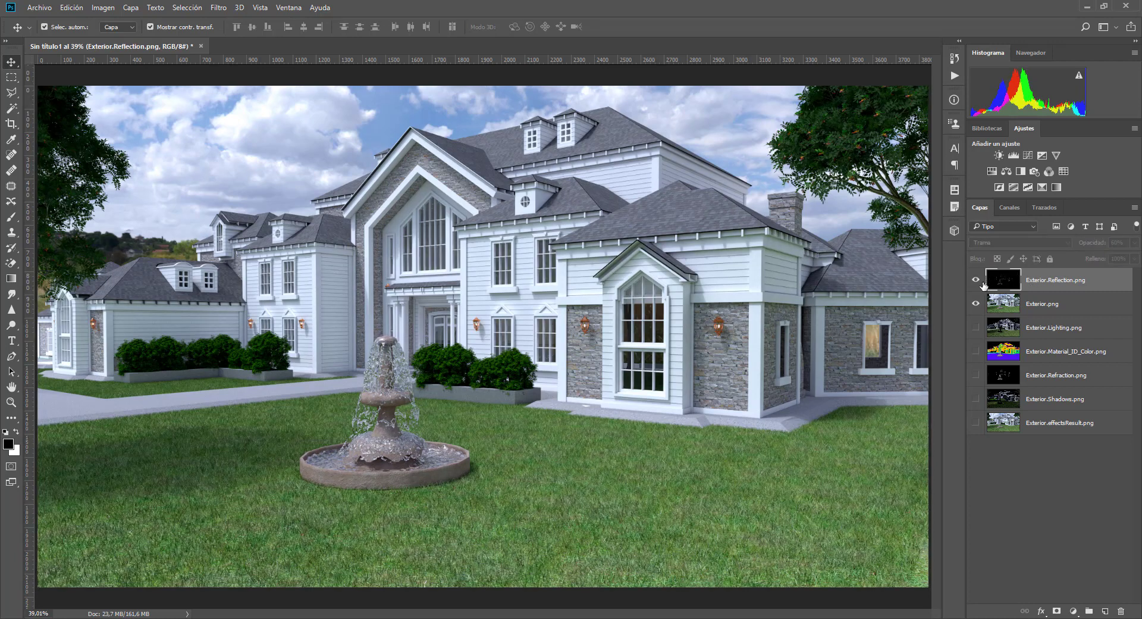
pyautogui.click(981, 281)
pyautogui.click(976, 281)
pyautogui.click(976, 281)
pyautogui.click(976, 284)
# Adjust the reflection pass opacity to 79%, keeping only the reflection layer selected.
pyautogui.click(1134, 243)
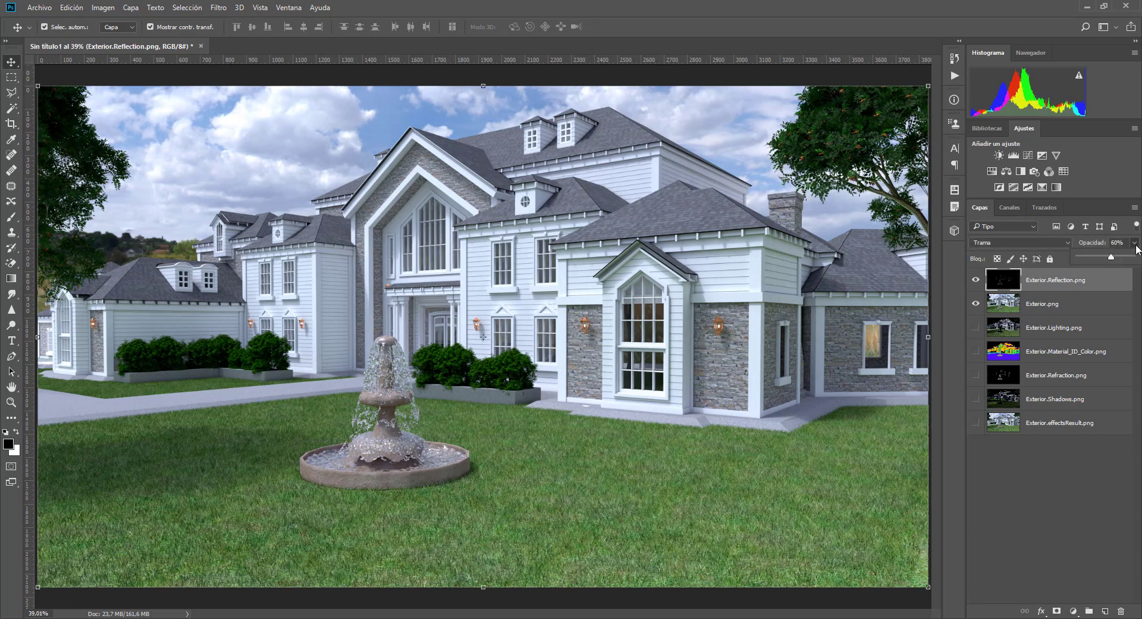
pyautogui.moveTo(1081, 261)
pyautogui.mouseDown()
pyautogui.moveTo(1021, 294)
pyautogui.moveTo(1120, 295)
pyautogui.mouseUp()
pyautogui.moveTo(1112, 263); pyautogui.dragTo(1133, 256)
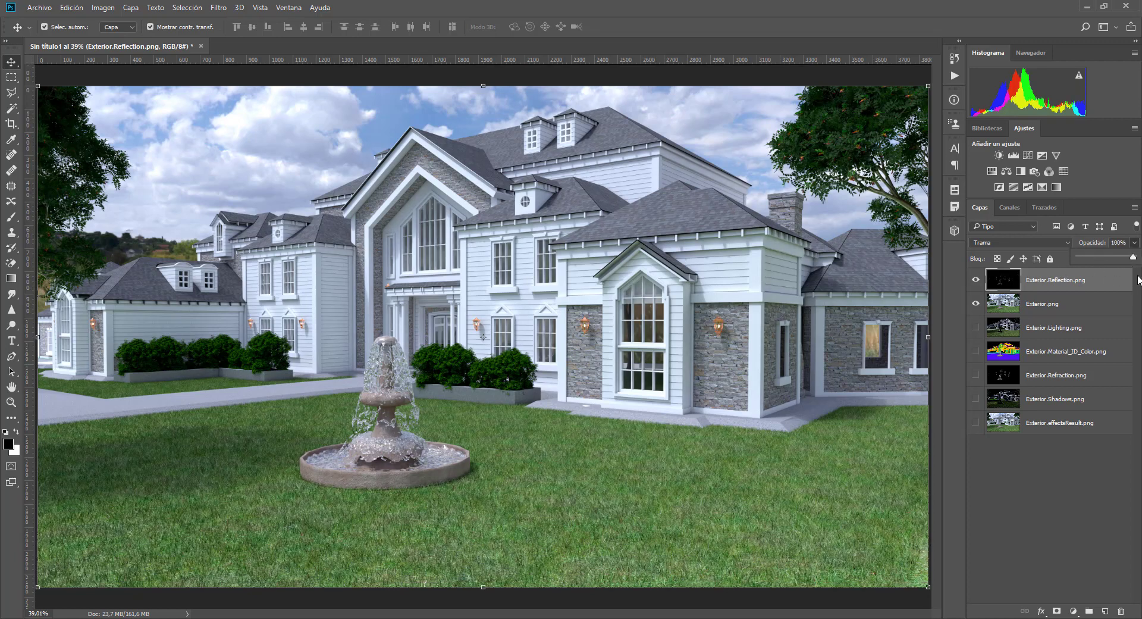
pyautogui.moveTo(1138, 276); pyautogui.dragTo(1123, 271)
pyautogui.click(1050, 302)
pyautogui.click(1047, 283)
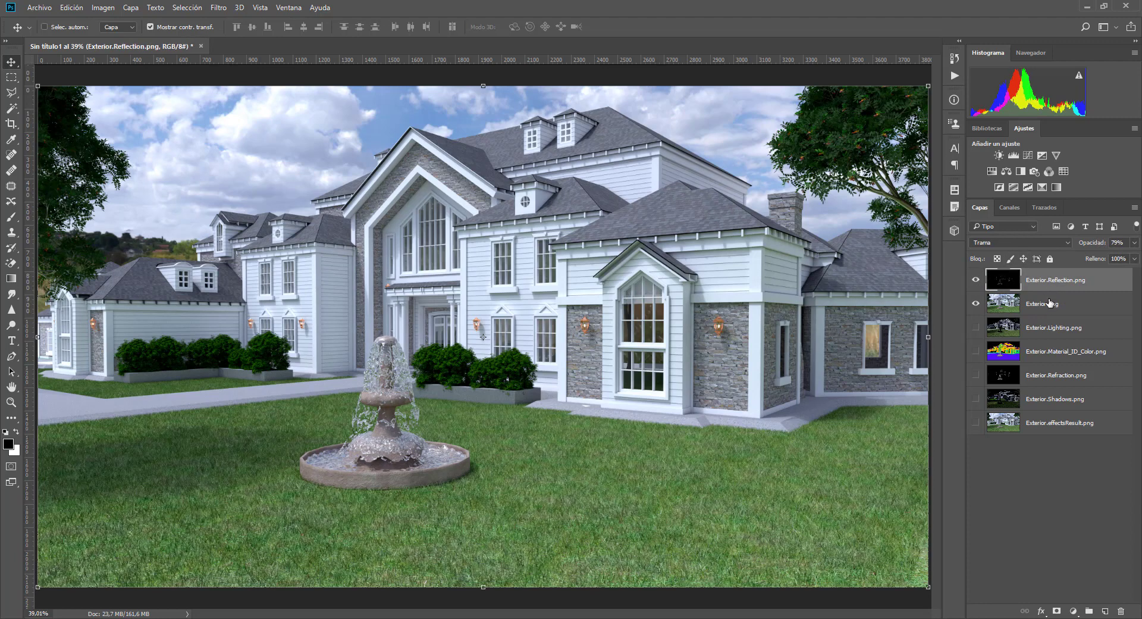
pyautogui.keyDown('ctrl'); pyautogui.click(1050, 302); pyautogui.keyUp('ctrl')
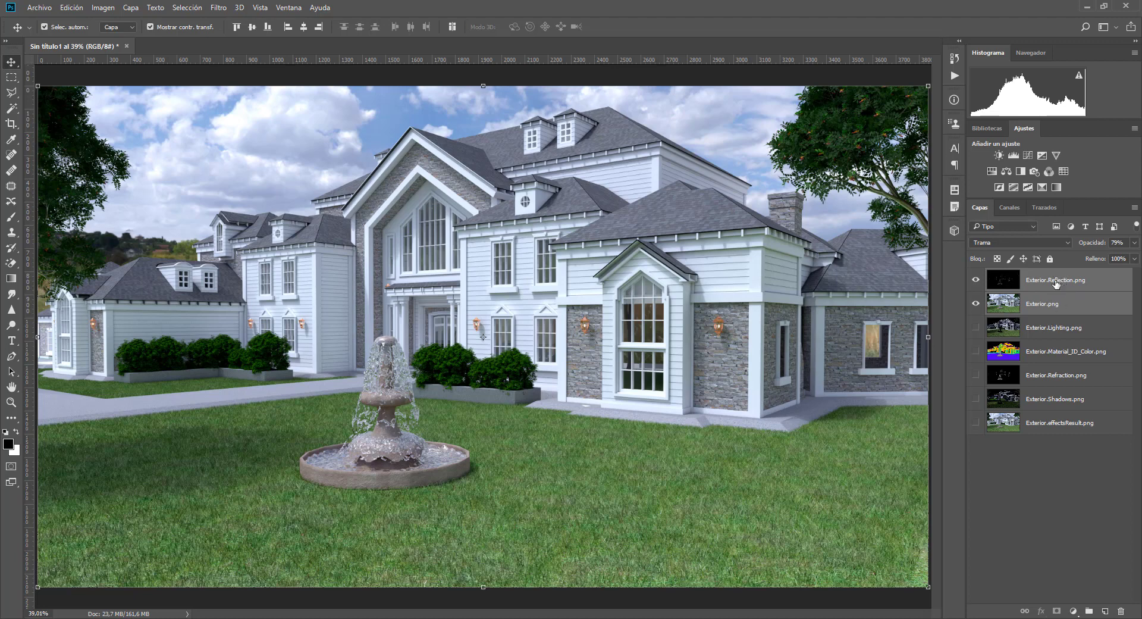
pyautogui.click(1057, 285)
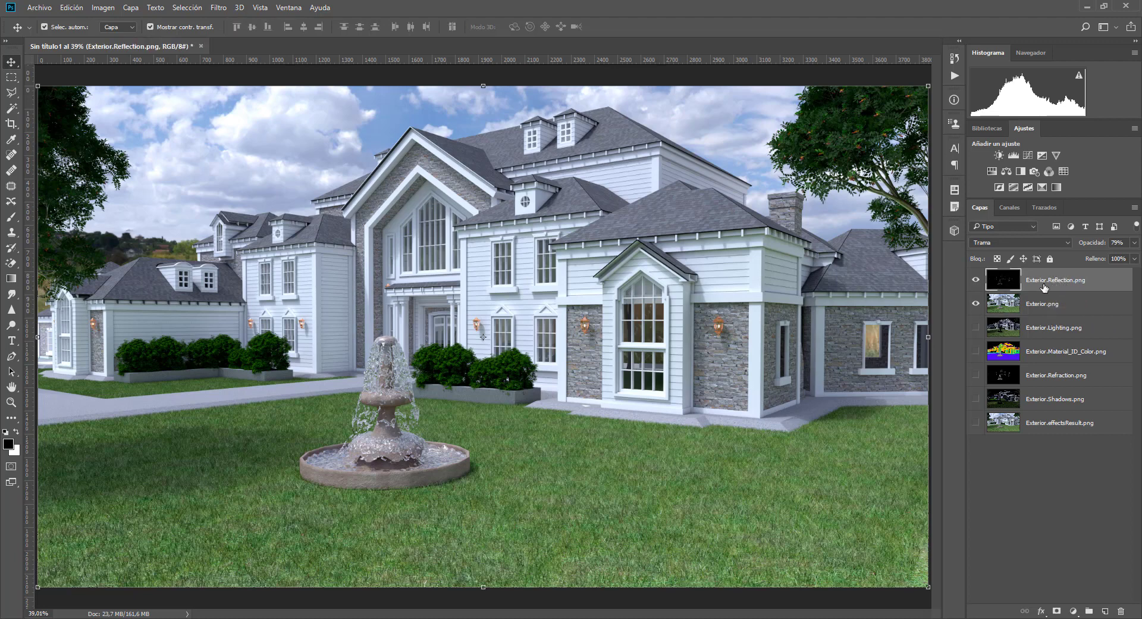
pyautogui.rightClick(1051, 287)
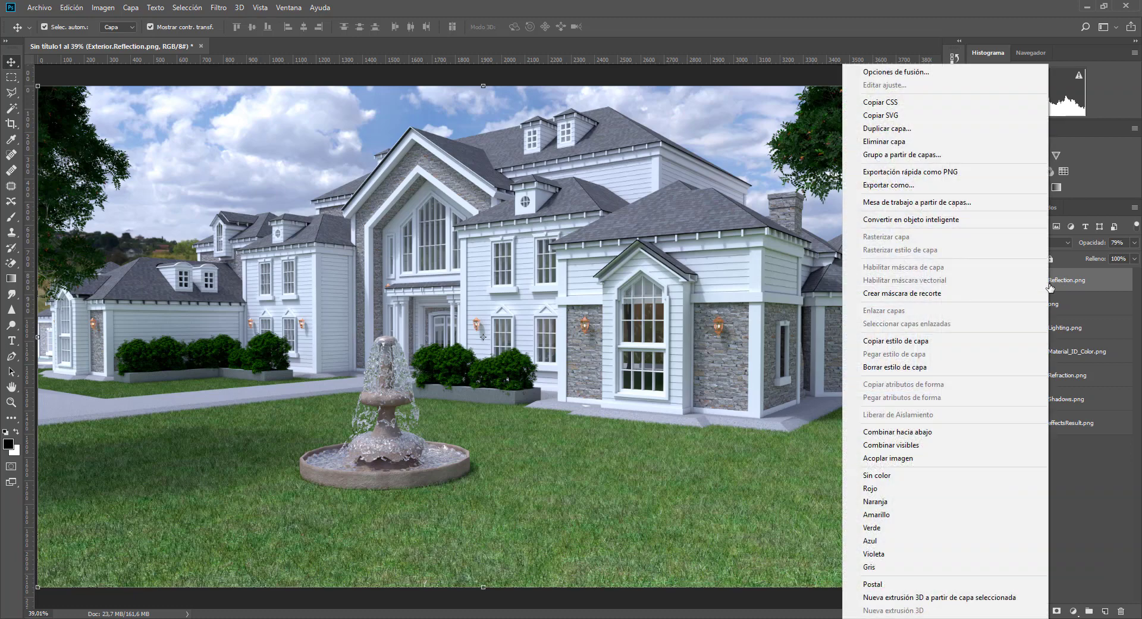
pyautogui.click(913, 432)
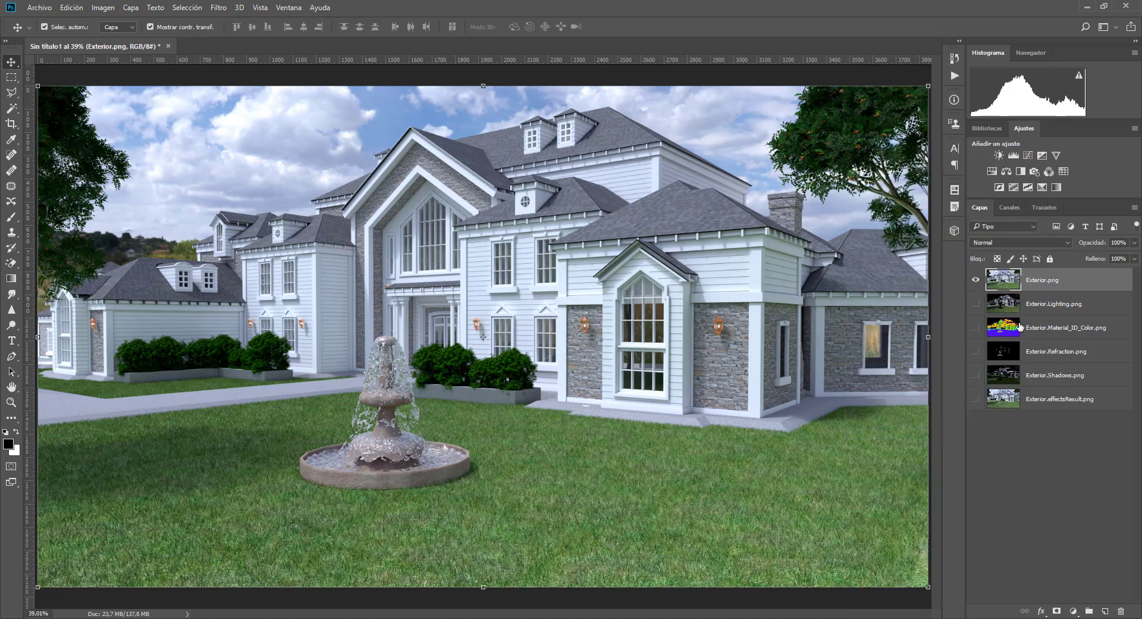
pyautogui.click(977, 280)
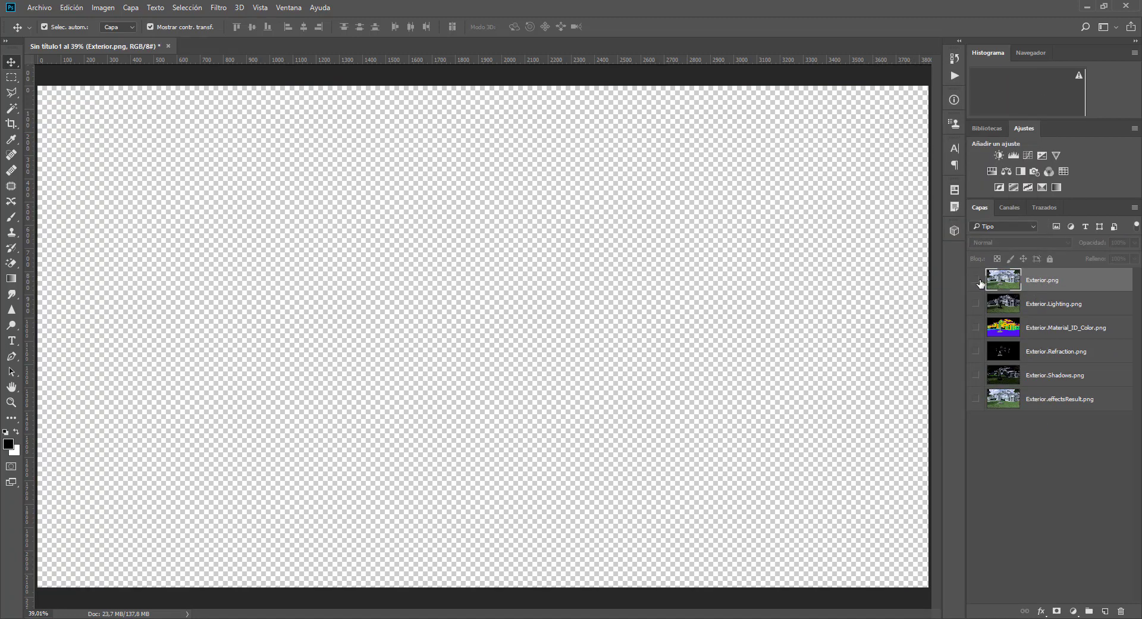
pyautogui.click(978, 280)
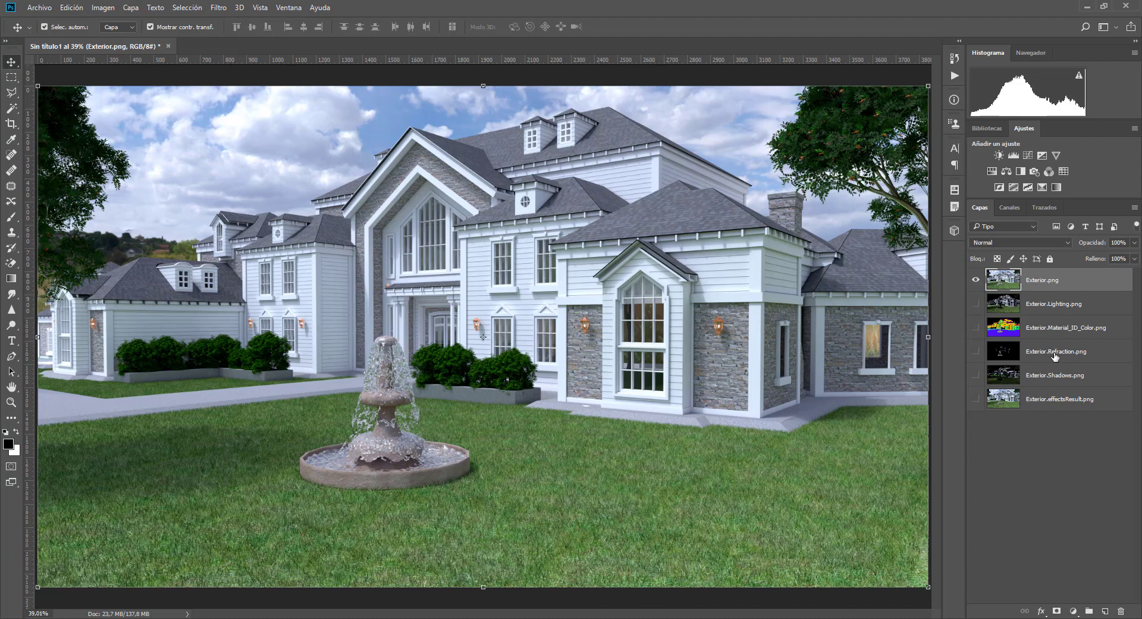
# Move Exterior.Refraction.png to the top, make it visible, and blend it in Trama mode.
pyautogui.moveTo(1055, 355); pyautogui.dragTo(981, 281)
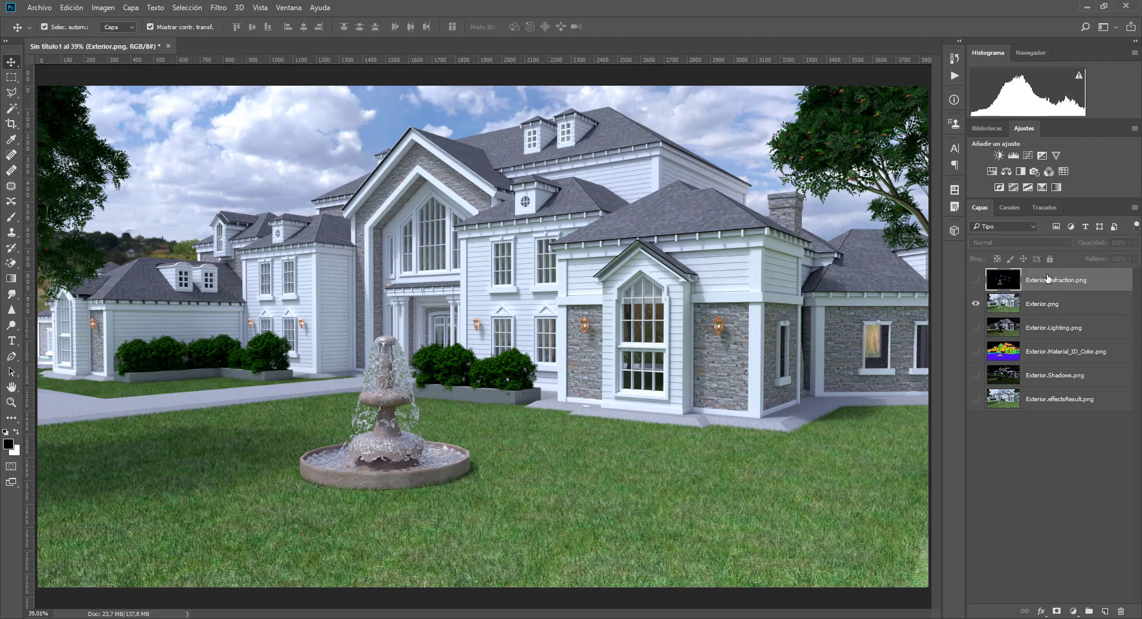
pyautogui.click(978, 280)
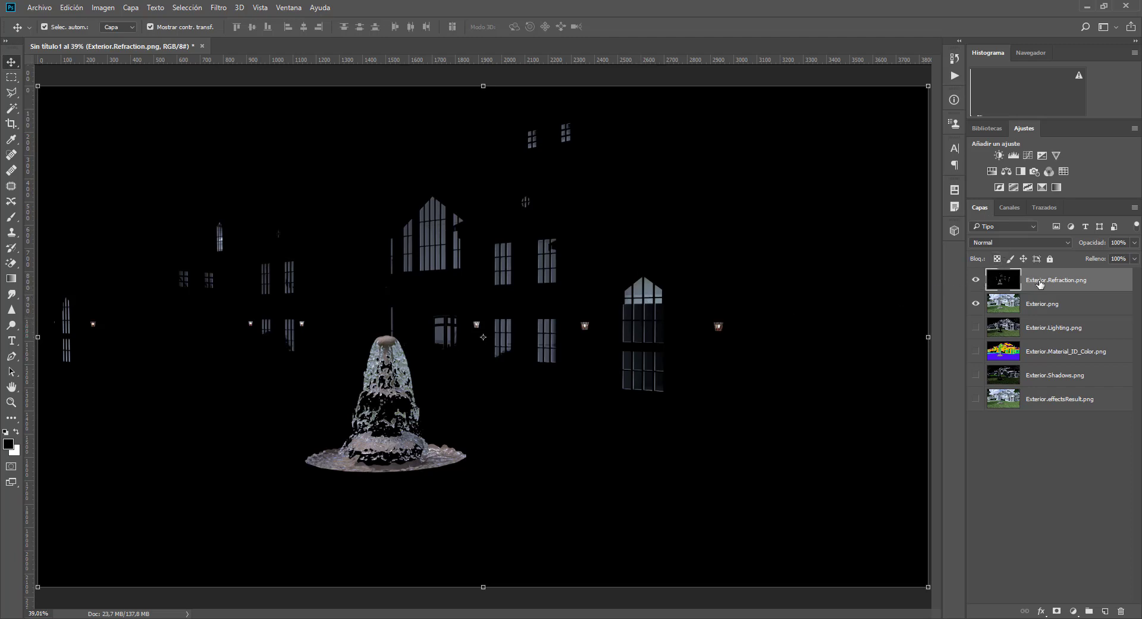
pyautogui.click(992, 243)
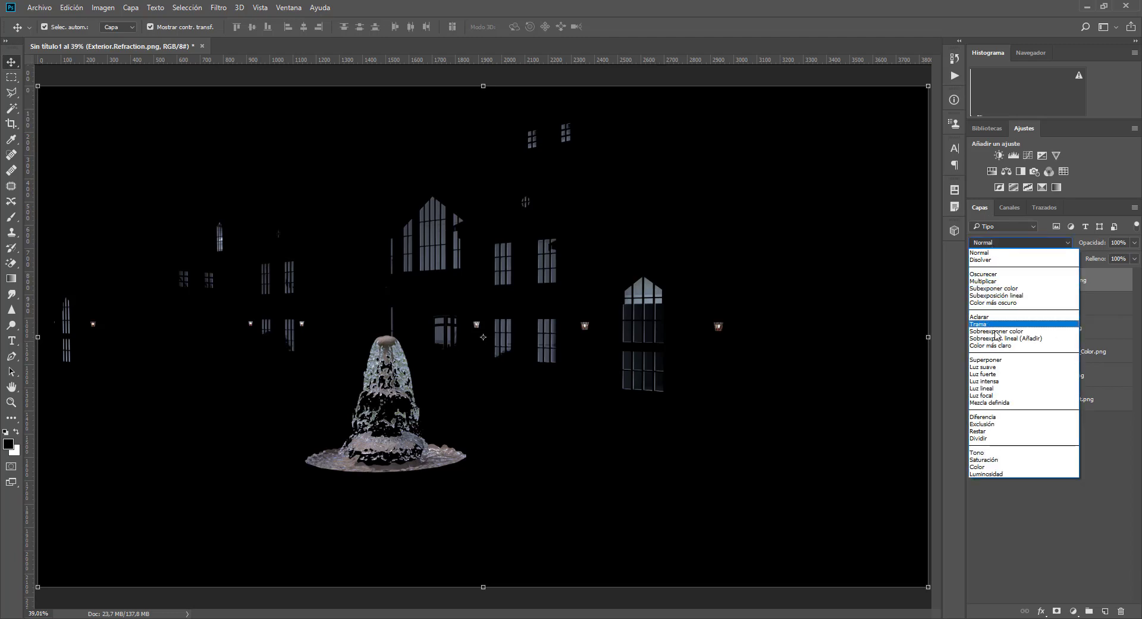
pyautogui.click(985, 324)
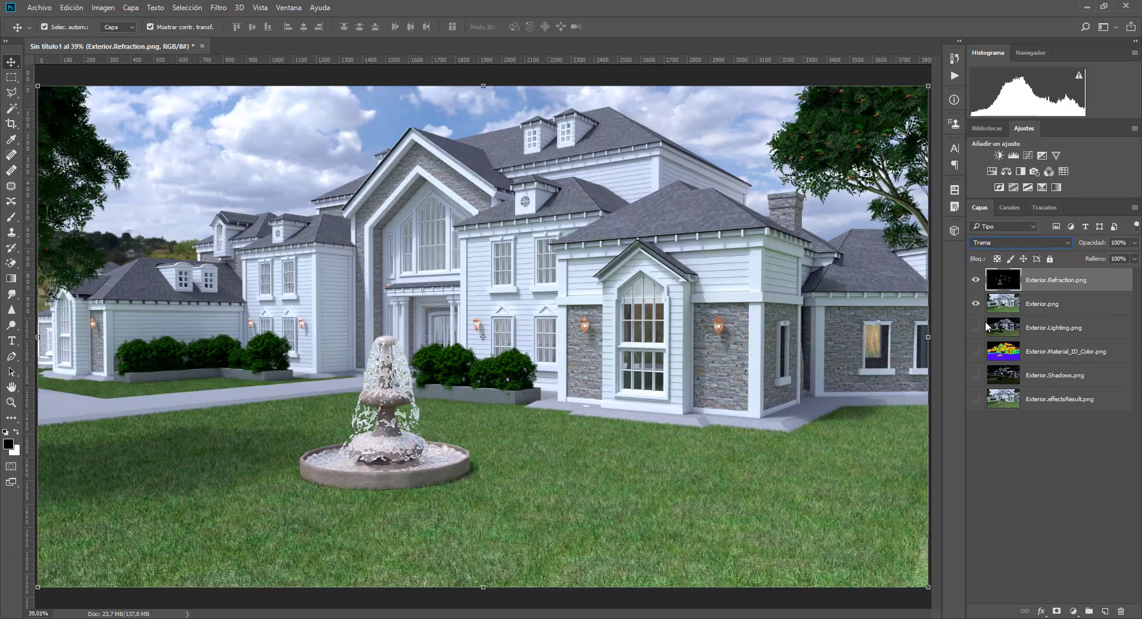
# Toggle the Refraction pass on and off to compare its glow against the render.
pyautogui.click(976, 281)
pyautogui.click(976, 280)
pyautogui.click(976, 280)
pyautogui.click(976, 280)
pyautogui.click(976, 280)
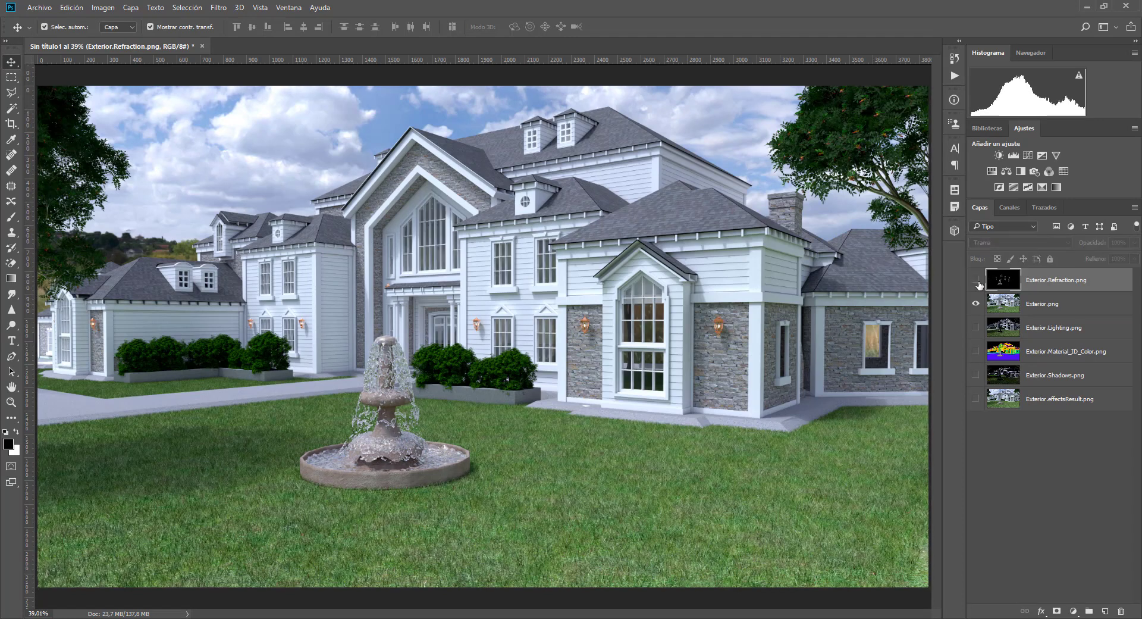
pyautogui.click(978, 283)
pyautogui.click(978, 283)
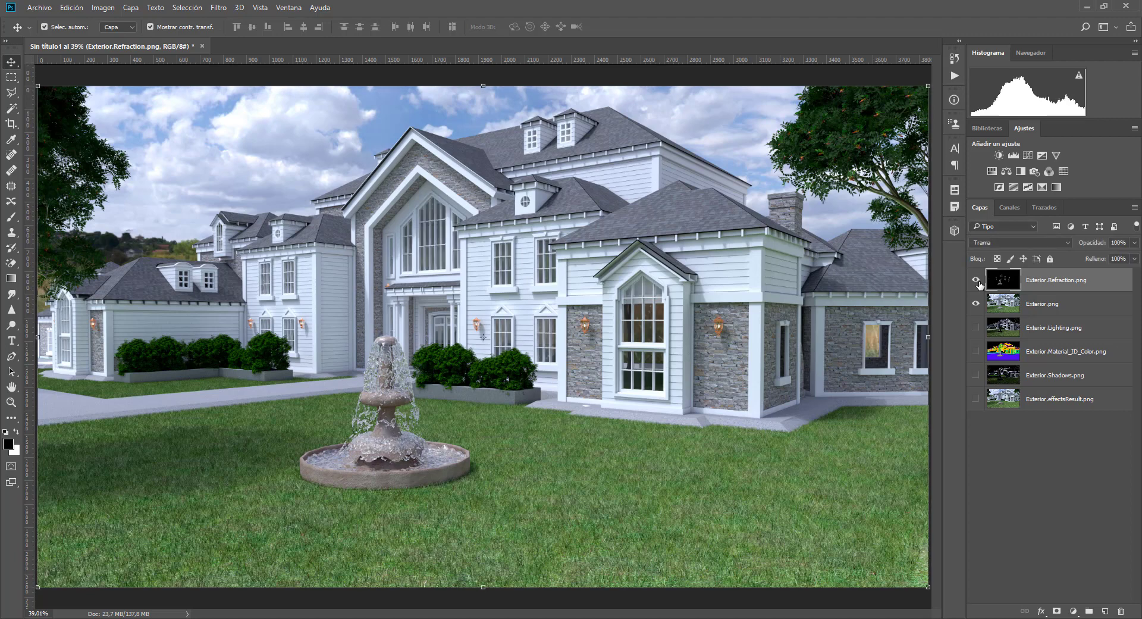
pyautogui.click(979, 283)
pyautogui.click(976, 280)
pyautogui.click(976, 280)
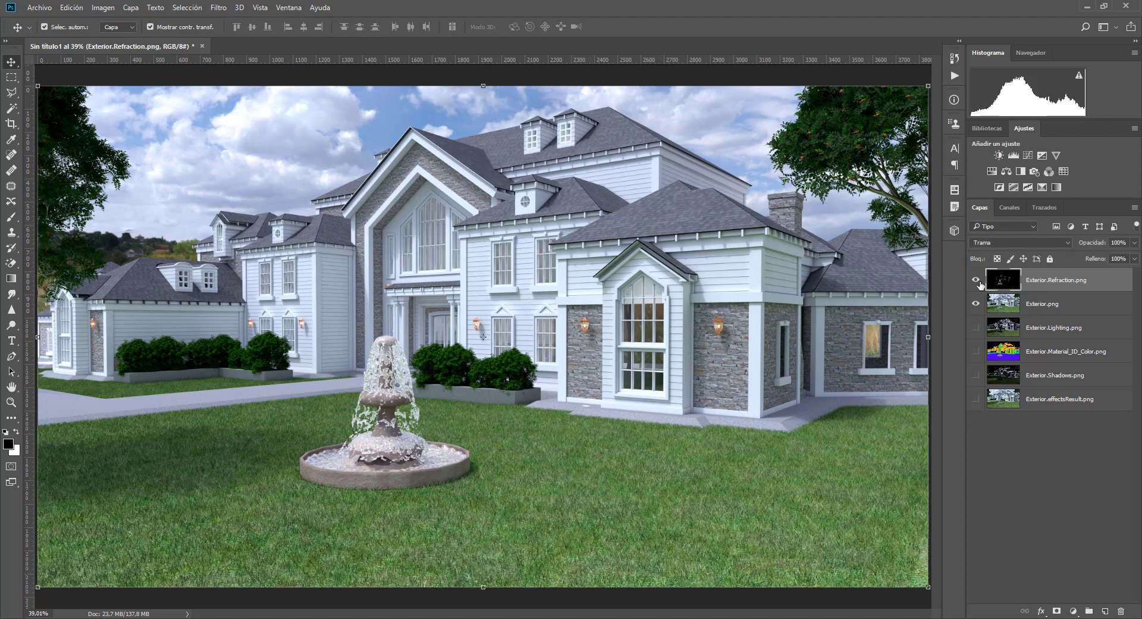
# Lower the Refraction opacity to 36% and toggle the layer to compare the result.
pyautogui.click(1135, 242)
pyautogui.moveTo(1113, 257); pyautogui.dragTo(1101, 257)
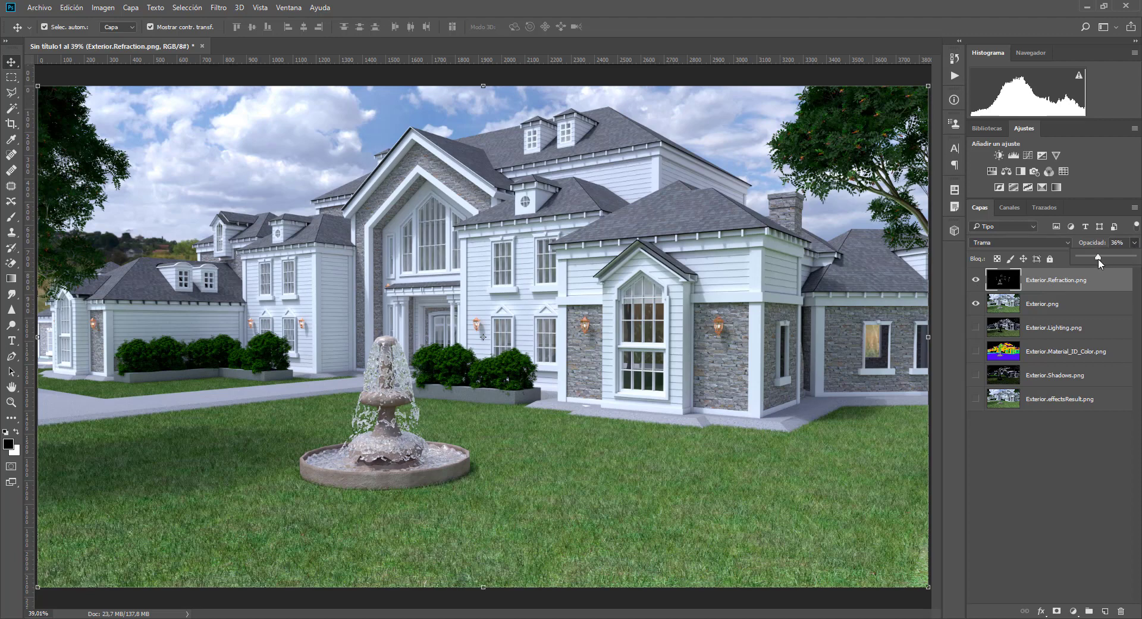
pyautogui.click(976, 281)
pyautogui.click(975, 281)
pyautogui.click(976, 282)
pyautogui.click(975, 282)
pyautogui.click(975, 282)
pyautogui.click(976, 281)
pyautogui.click(976, 281)
pyautogui.click(976, 281)
# Merge the visible layers with Combinar visibles, then put Exterior.Lighting.png on top, visible.
pyautogui.rightClick(1045, 281)
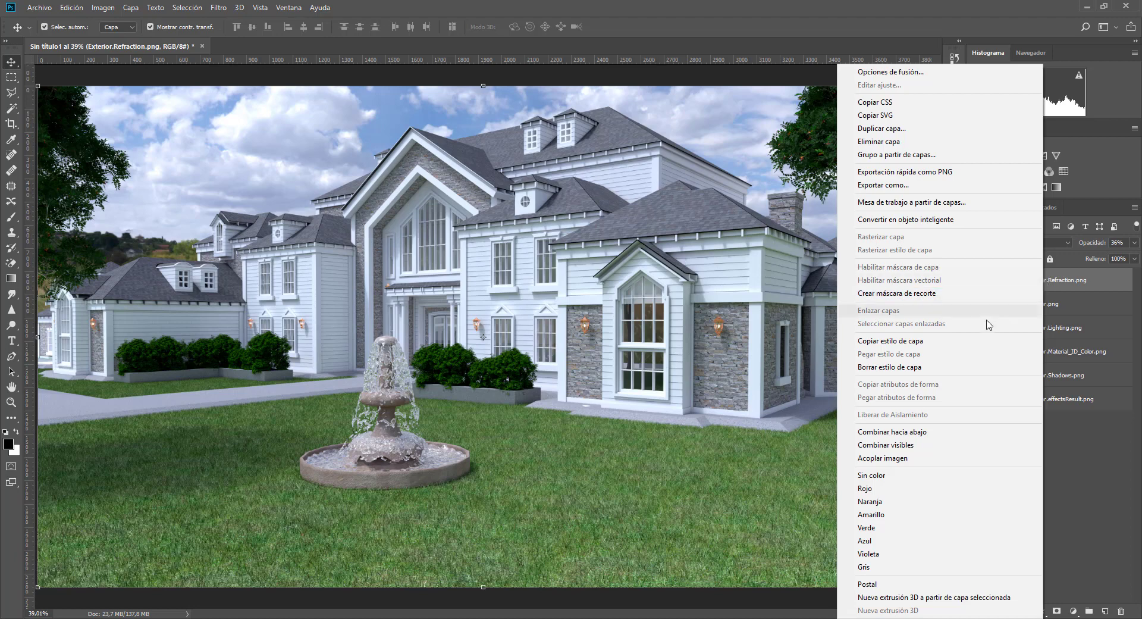
pyautogui.click(906, 446)
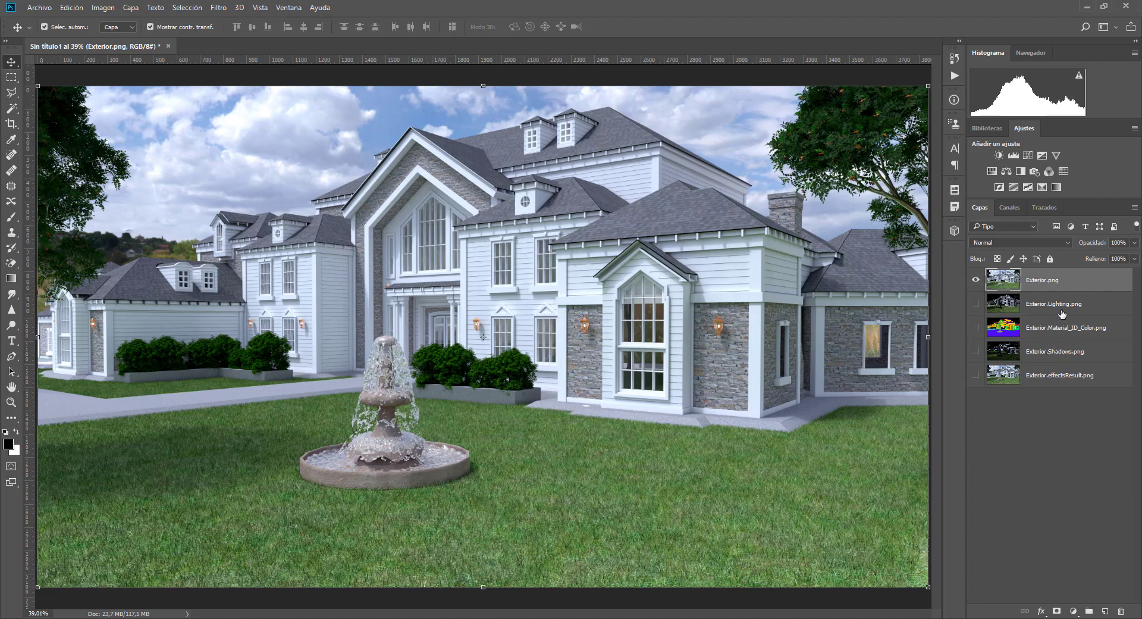
pyautogui.moveTo(1058, 307); pyautogui.dragTo(1042, 275)
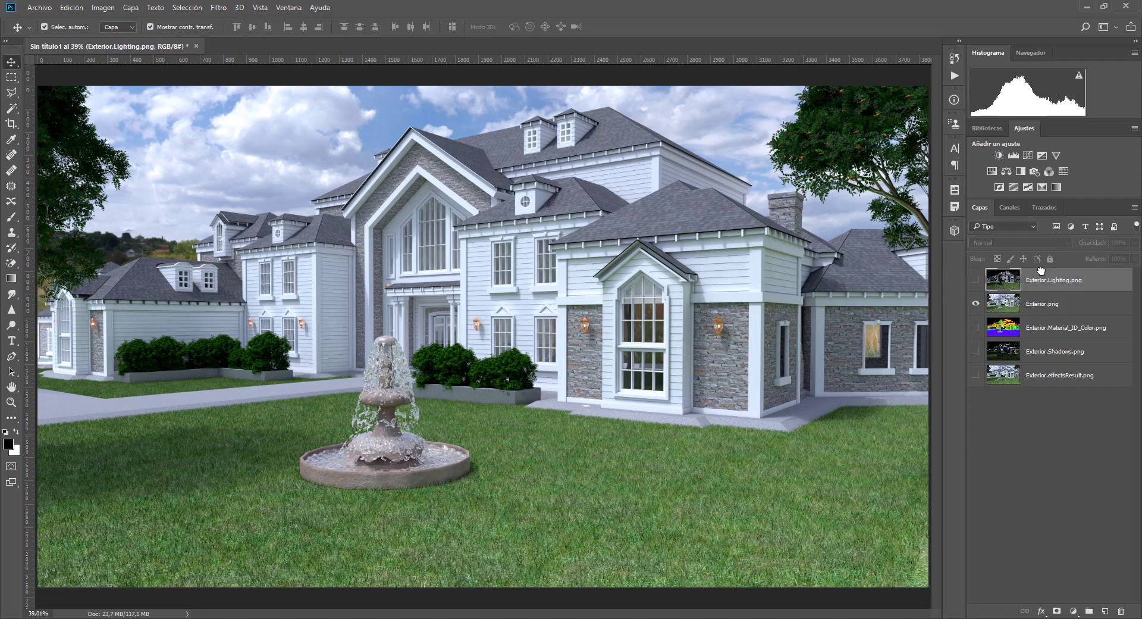
pyautogui.click(975, 279)
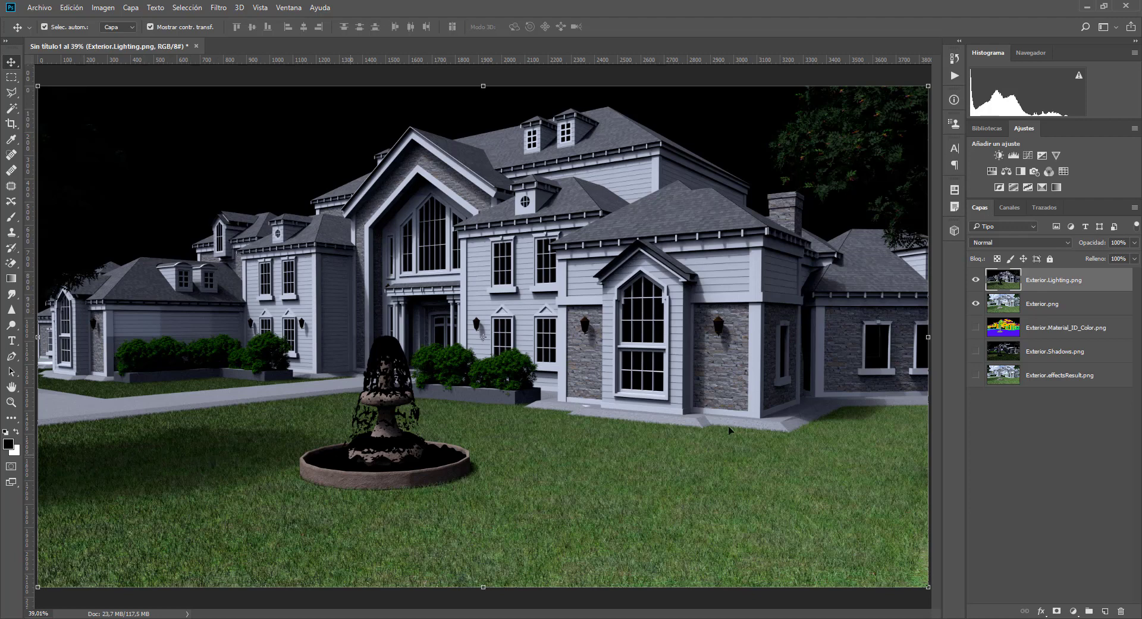
# Try Trama and Superponer blending on the Lighting pass, settling on Luz suave.
pyautogui.click(1022, 243)
pyautogui.click(999, 326)
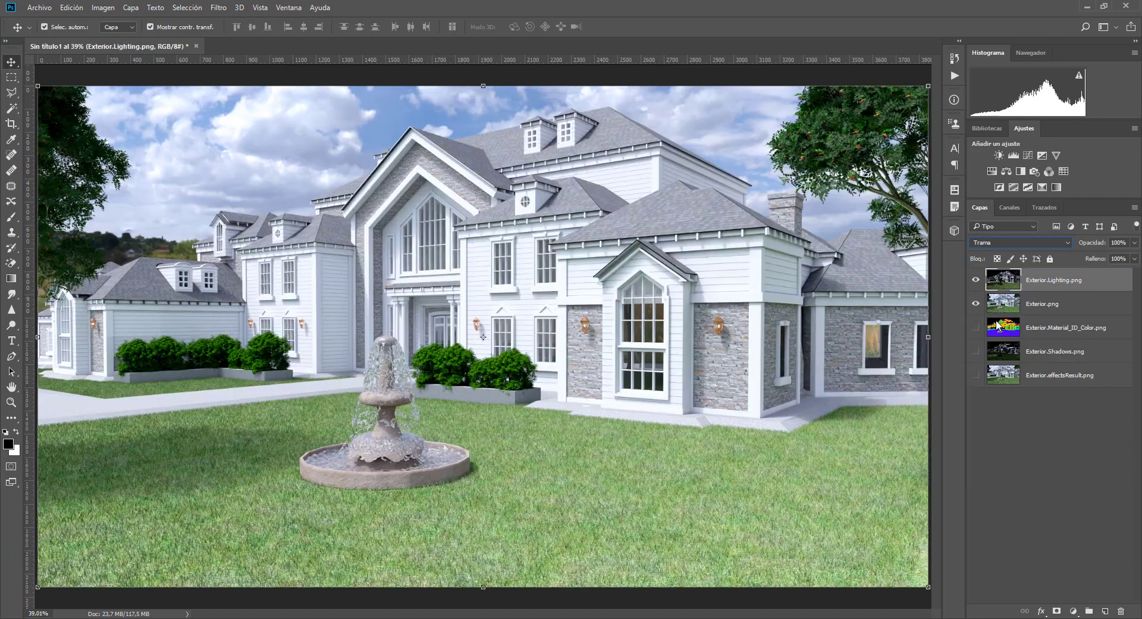
pyautogui.click(1134, 243)
pyautogui.moveTo(1113, 259)
pyautogui.mouseDown()
pyautogui.moveTo(1068, 271)
pyautogui.moveTo(1087, 282)
pyautogui.mouseUp()
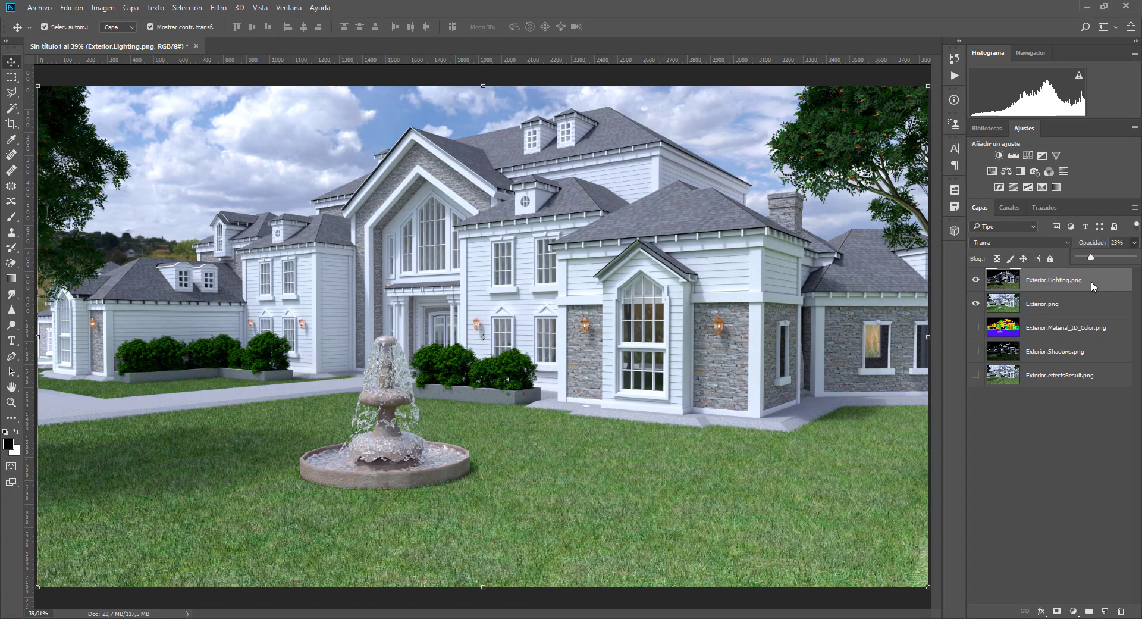
pyautogui.moveTo(1090, 281); pyautogui.dragTo(1138, 288)
pyautogui.click(1003, 242)
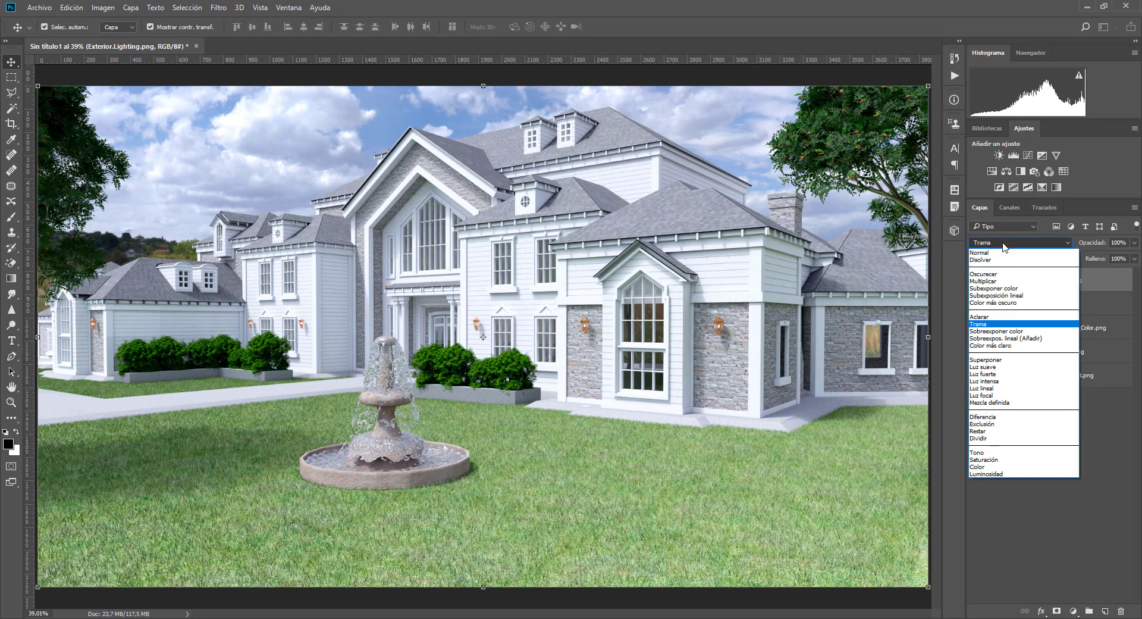
pyautogui.click(1003, 366)
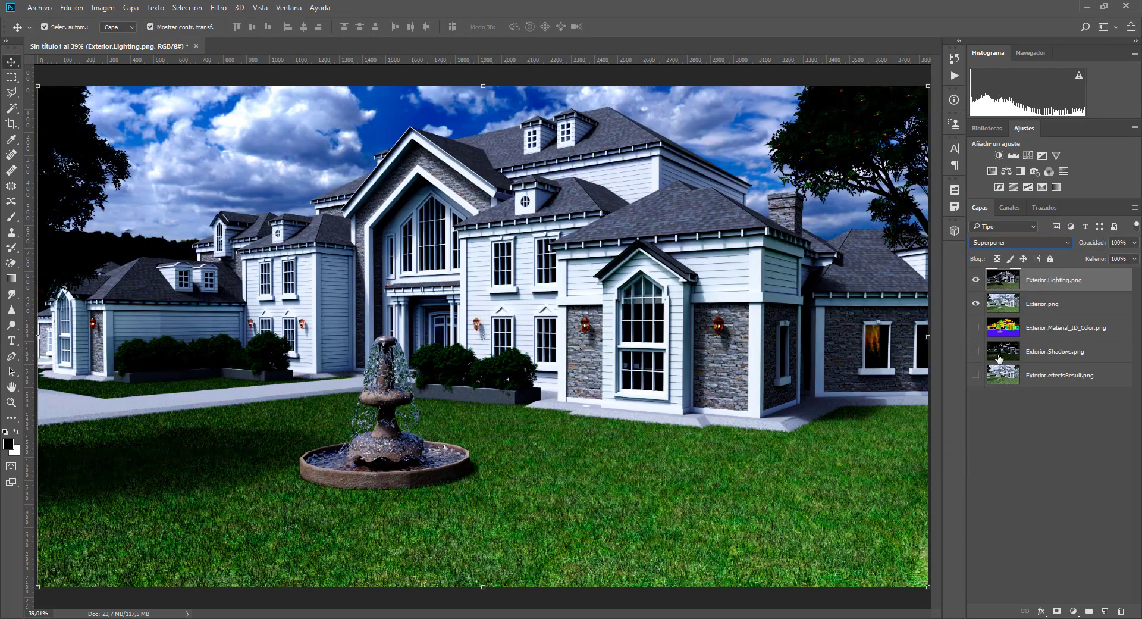
pyautogui.click(1012, 243)
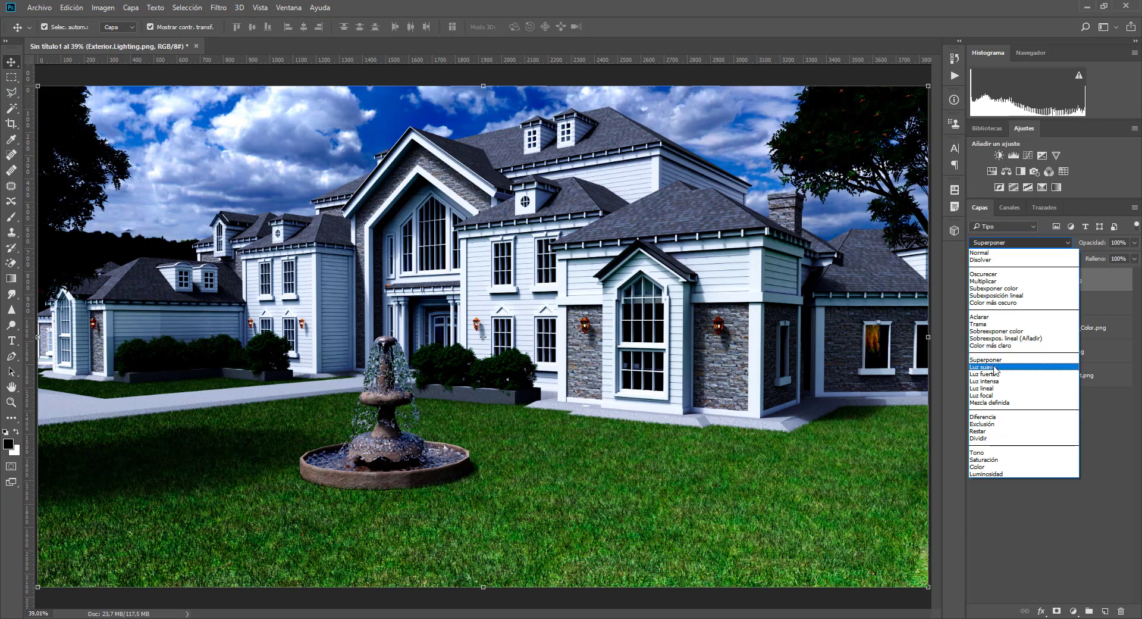
pyautogui.click(984, 366)
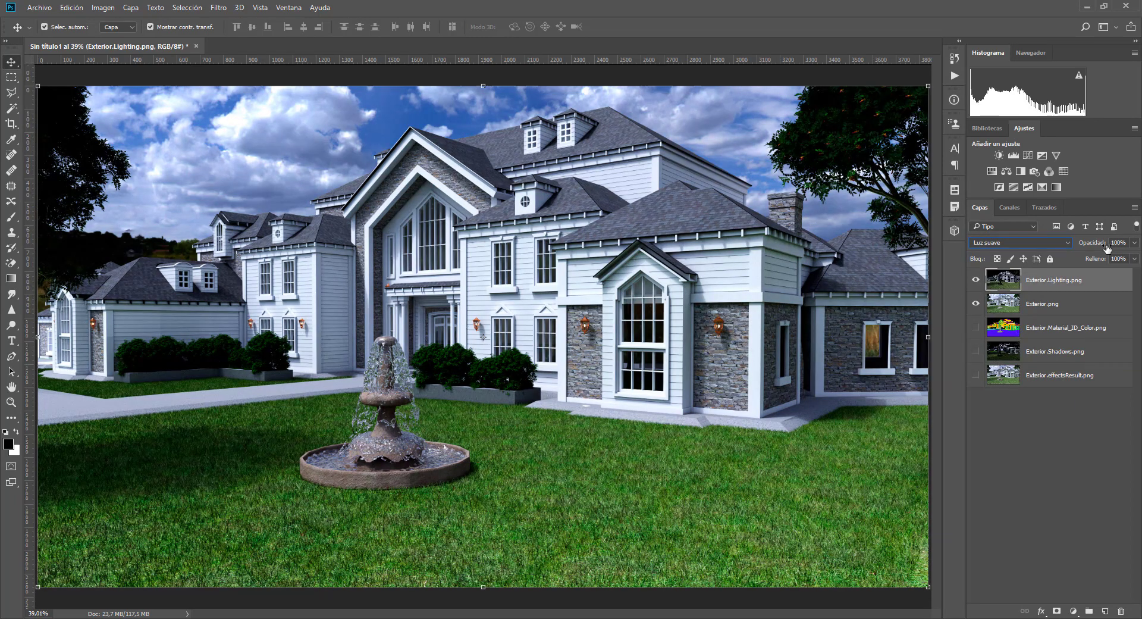
# Lower the Lighting pass opacity to about a third and toggle it to compare.
pyautogui.moveTo(1135, 243); pyautogui.dragTo(1094, 267)
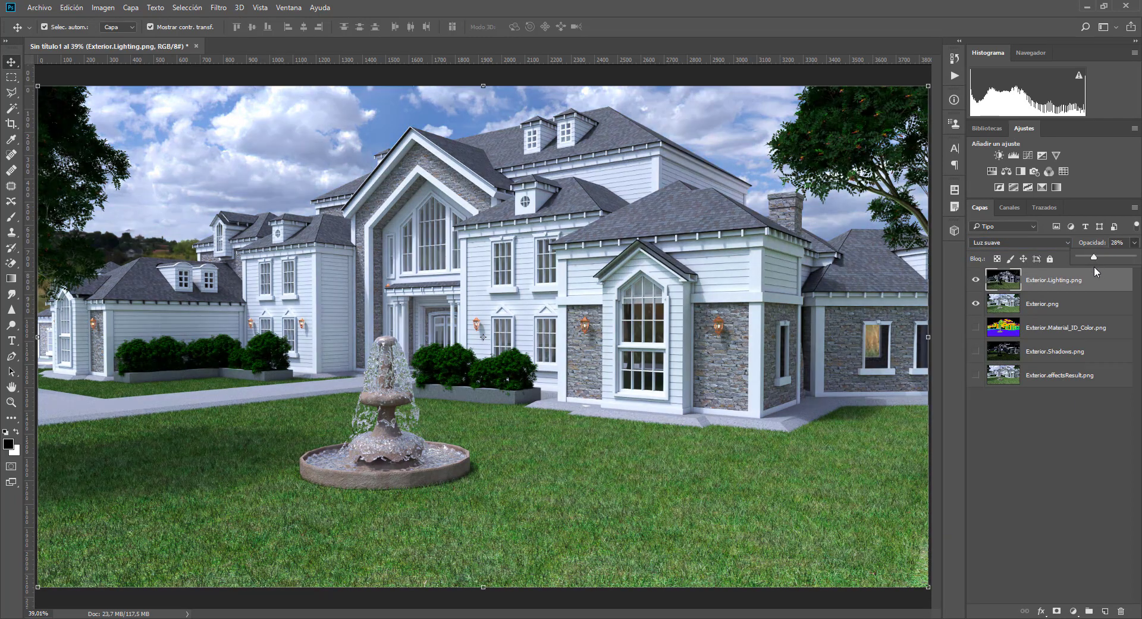
pyautogui.click(975, 279)
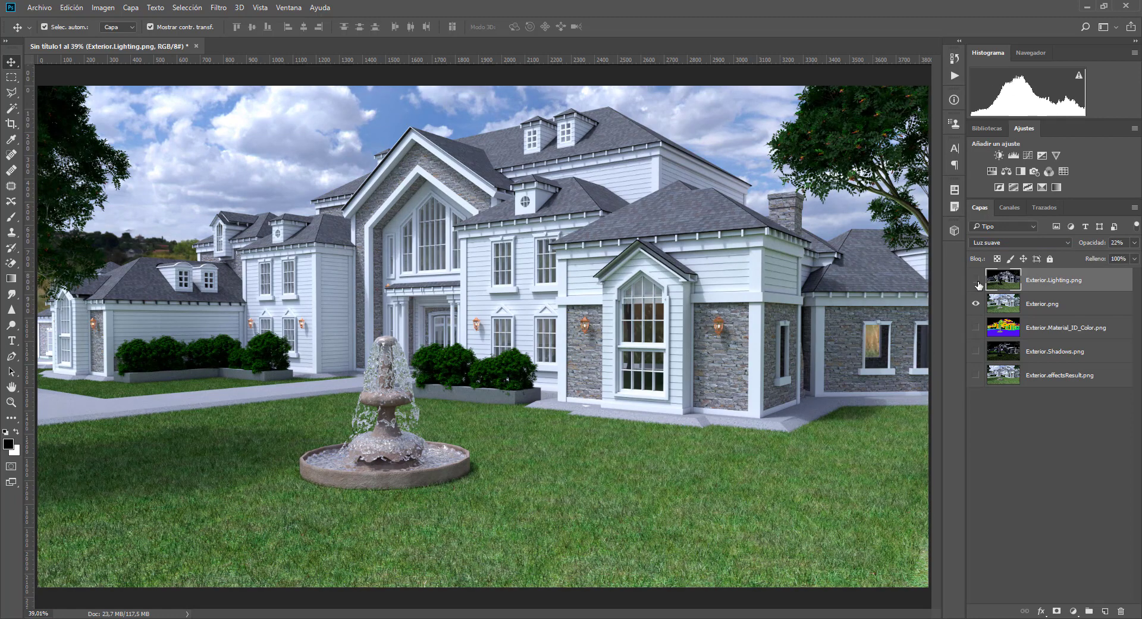
pyautogui.click(975, 280)
pyautogui.click(975, 279)
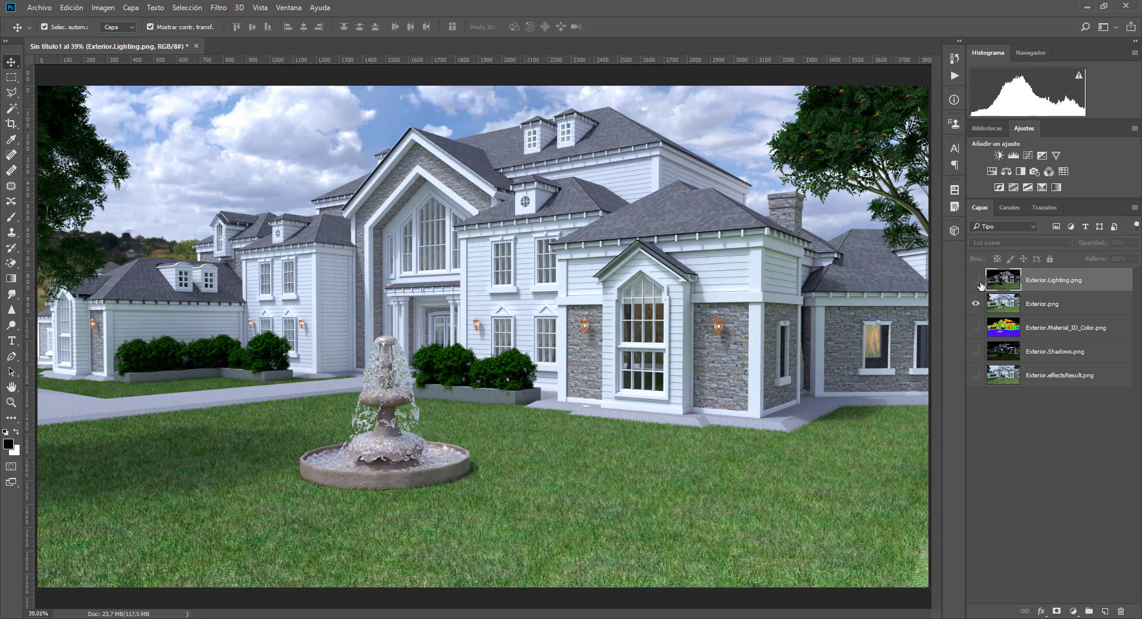
pyautogui.click(976, 279)
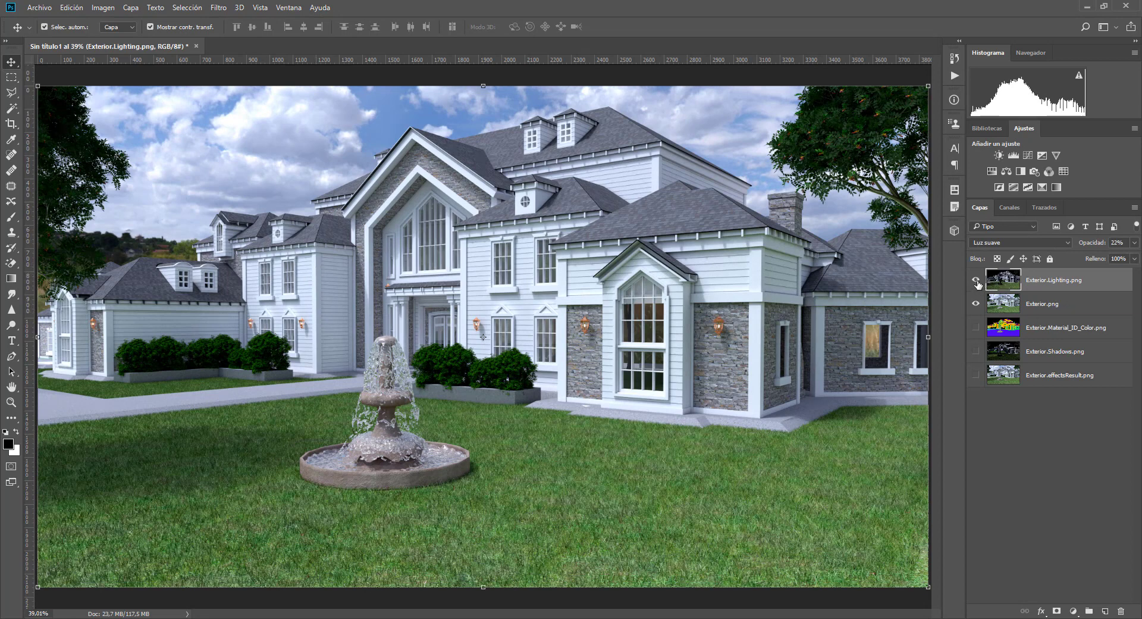
pyautogui.click(977, 283)
# Set the Lighting pass opacity to 14% and toggle its visibility to compare before and after.
pyautogui.click(1135, 242)
pyautogui.moveTo(1092, 257); pyautogui.dragTo(1084, 259)
pyautogui.click(976, 280)
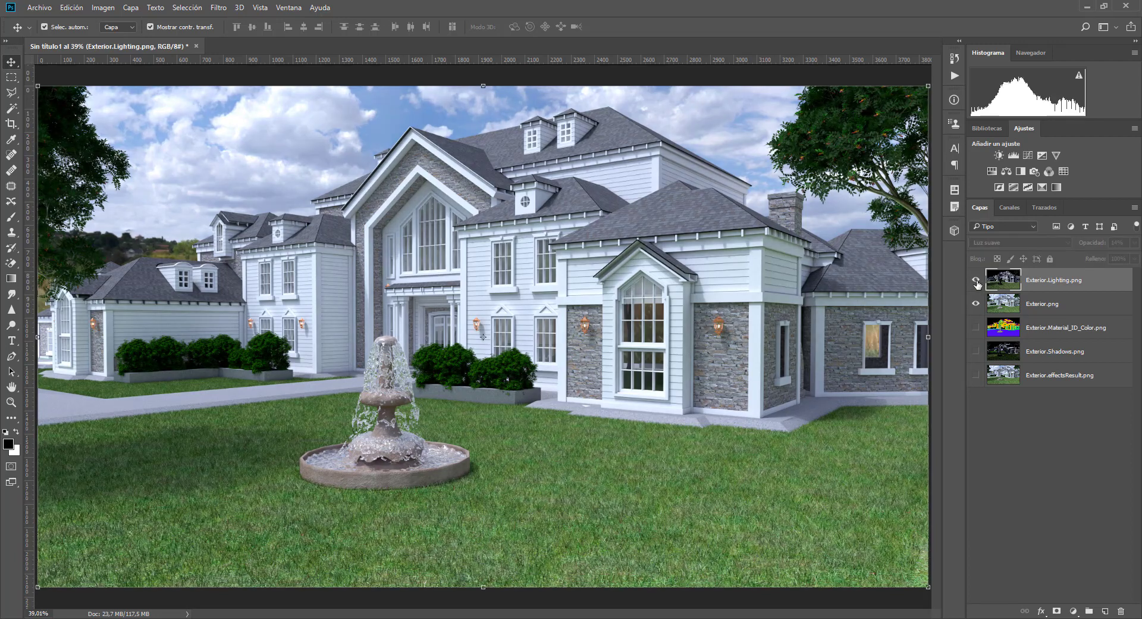
pyautogui.click(976, 279)
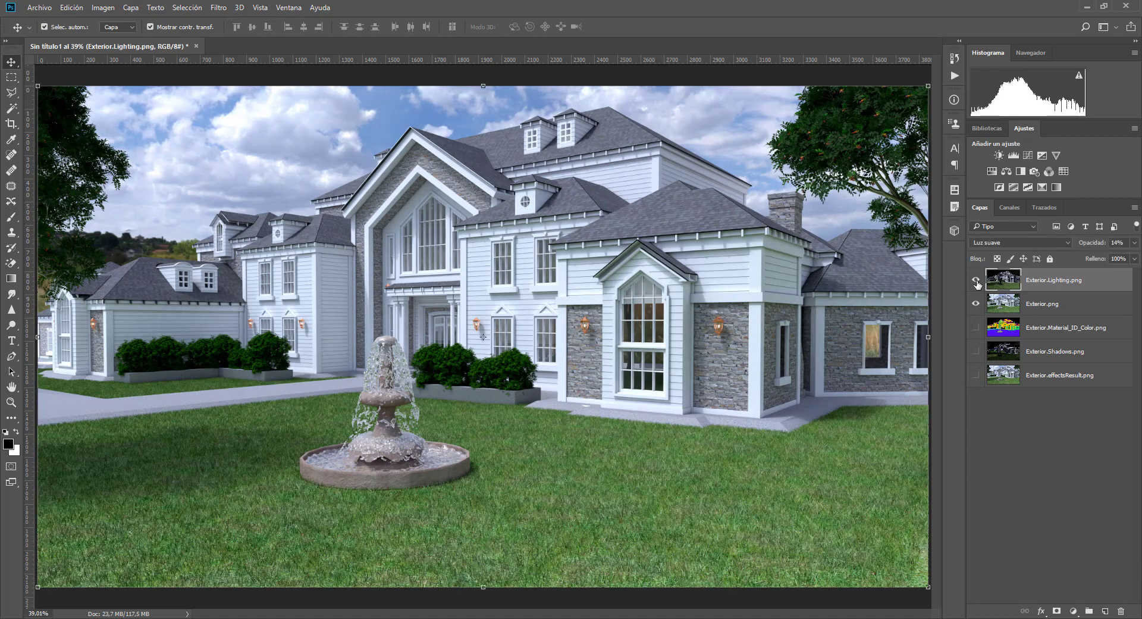
pyautogui.click(976, 280)
pyautogui.click(976, 279)
pyautogui.click(976, 280)
pyautogui.click(977, 280)
pyautogui.click(976, 279)
pyautogui.click(976, 280)
# Try the Lighting layer in Trama mode with stronger opacity, toggling it to compare.
pyautogui.click(1009, 242)
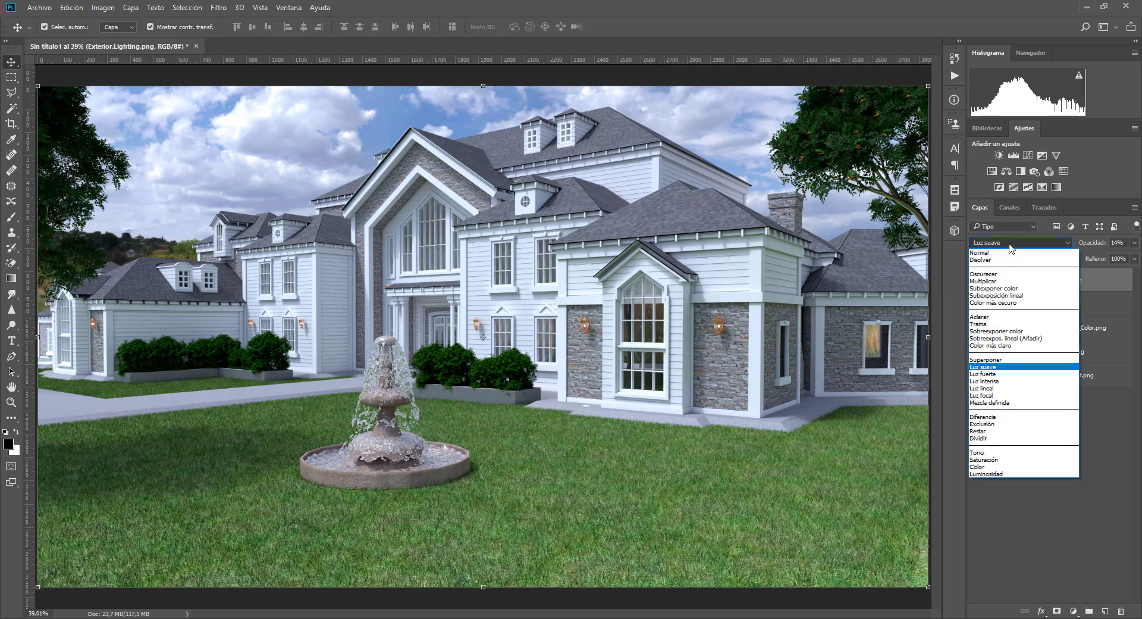
pyautogui.click(993, 324)
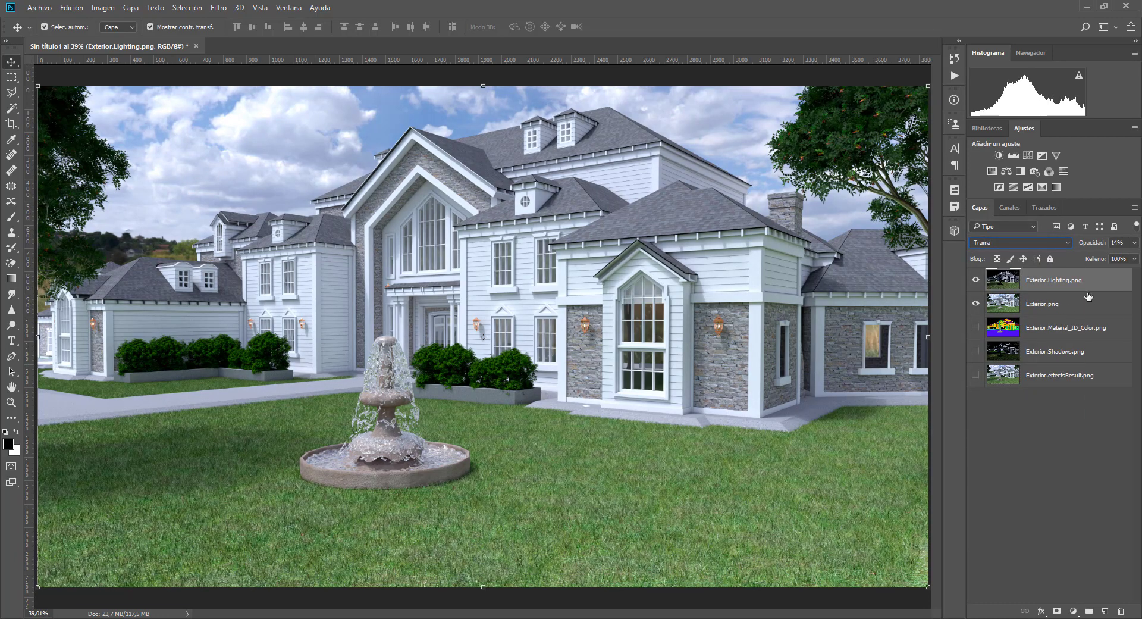
pyautogui.click(1135, 243)
pyautogui.moveTo(1089, 258); pyautogui.dragTo(1098, 265)
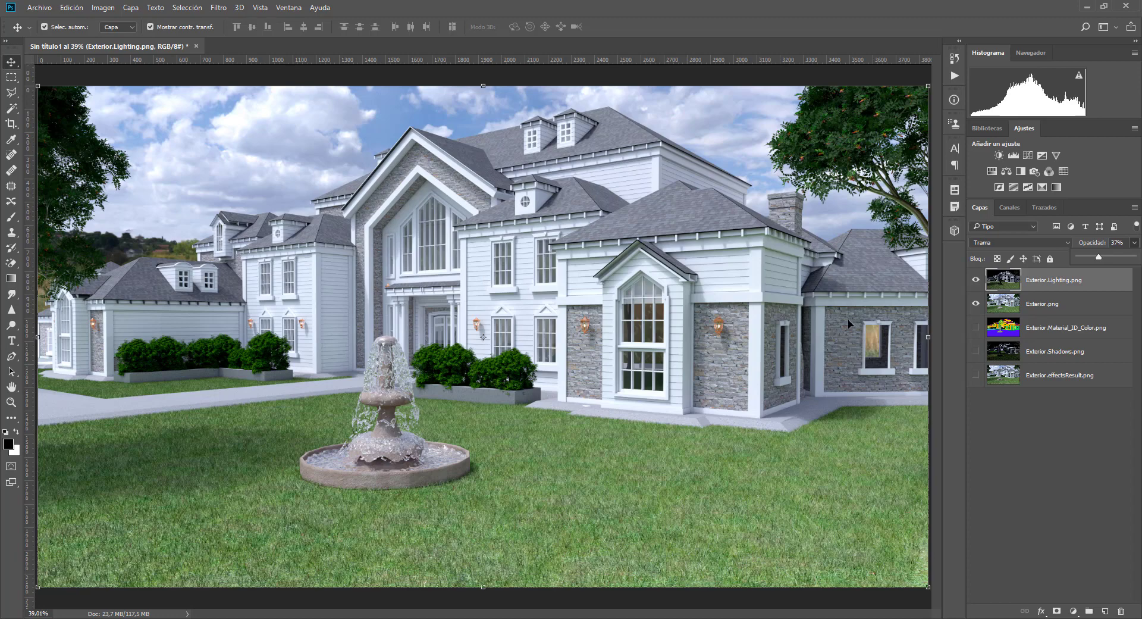
pyautogui.click(976, 280)
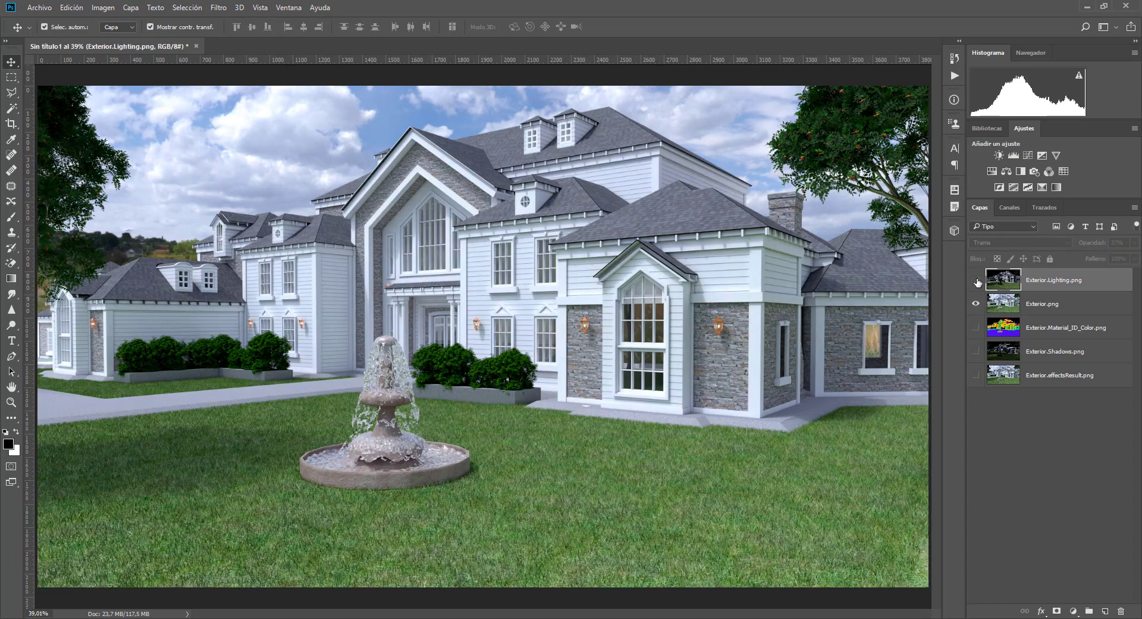
pyautogui.click(976, 280)
pyautogui.click(975, 279)
pyautogui.click(975, 279)
# Switch the Lighting layer to Luz suave at 14% opacity and toggle it to compare.
pyautogui.click(1061, 241)
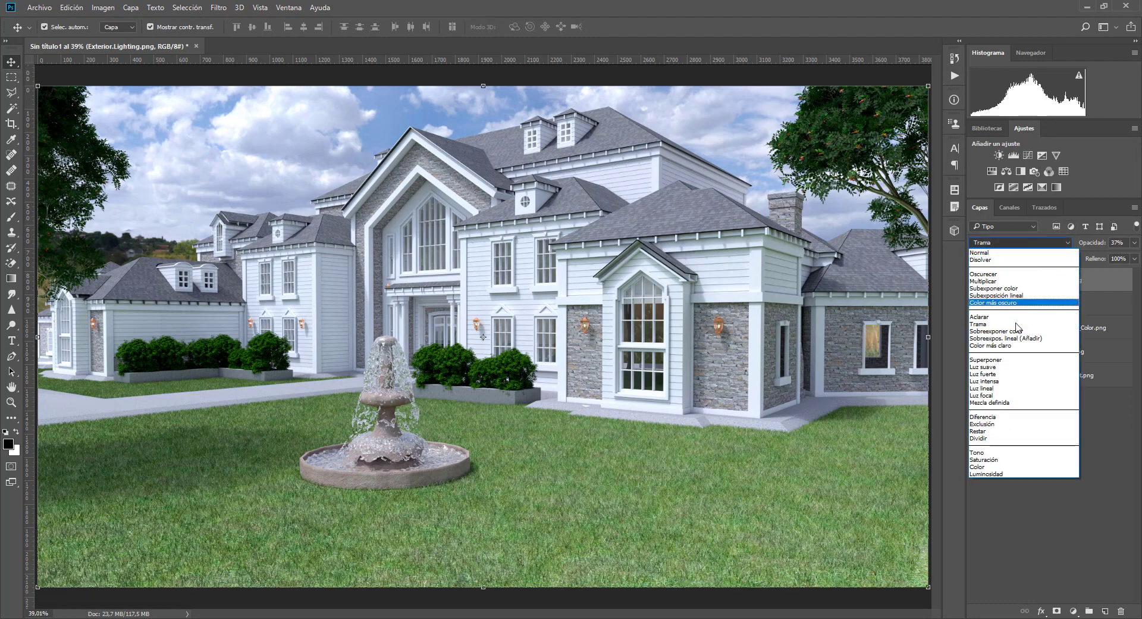
pyautogui.click(1001, 363)
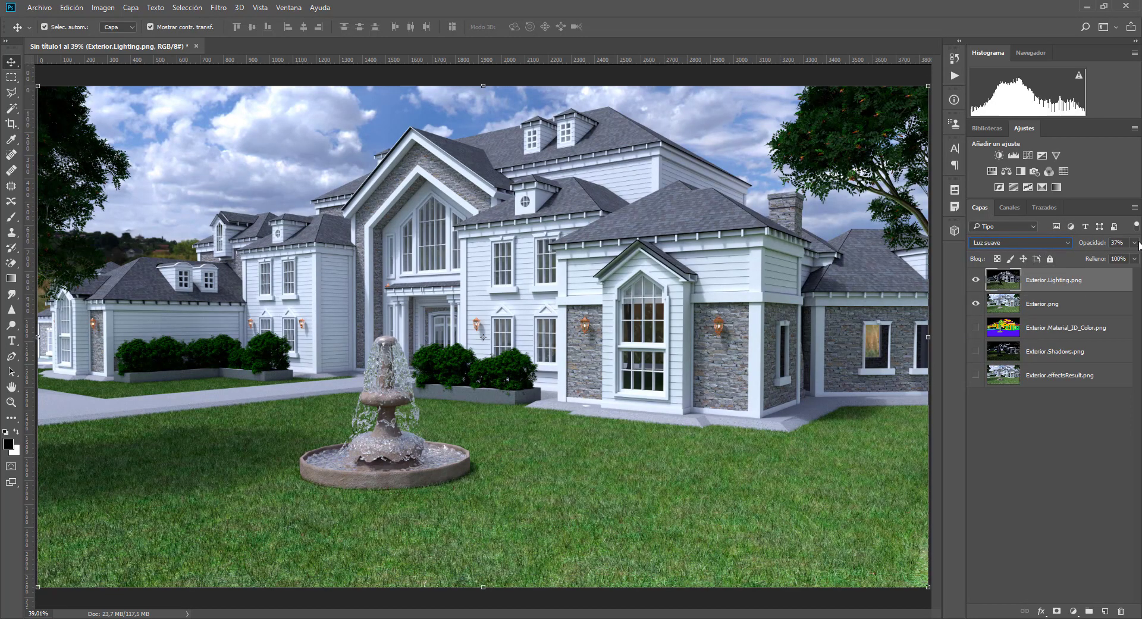
pyautogui.click(1135, 243)
pyautogui.moveTo(1099, 260); pyautogui.dragTo(1088, 259)
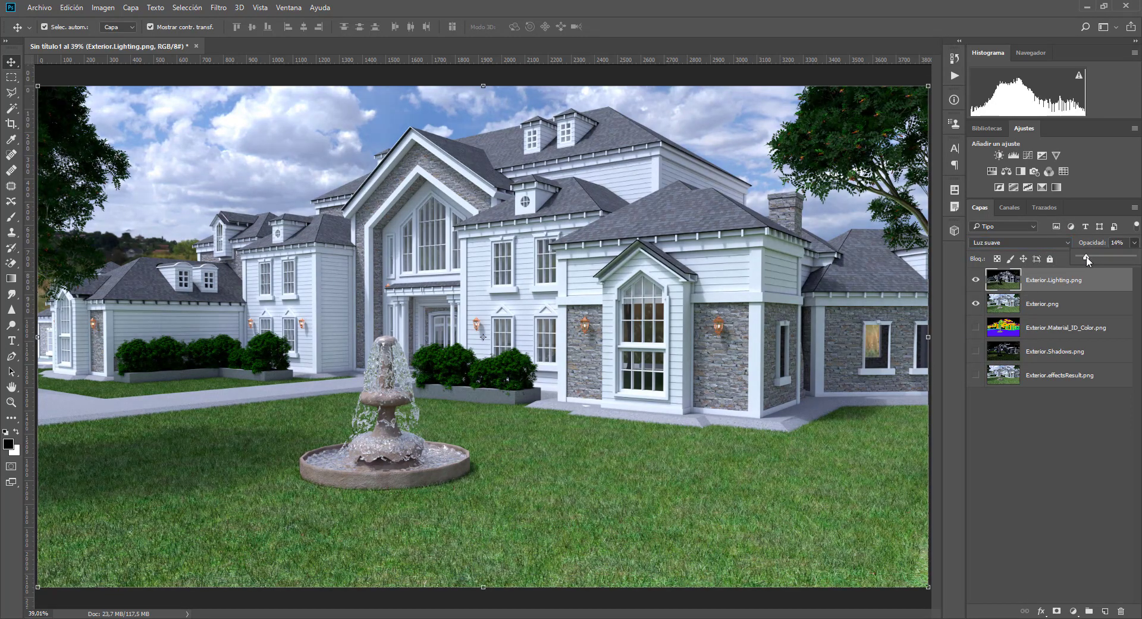
pyautogui.click(976, 279)
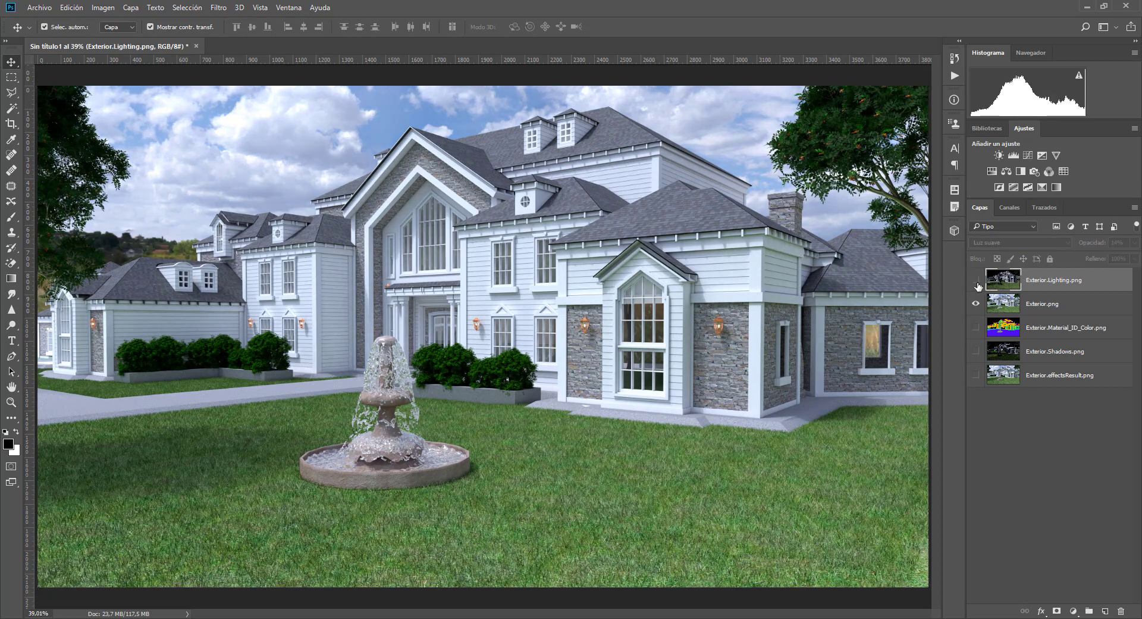
pyautogui.click(977, 281)
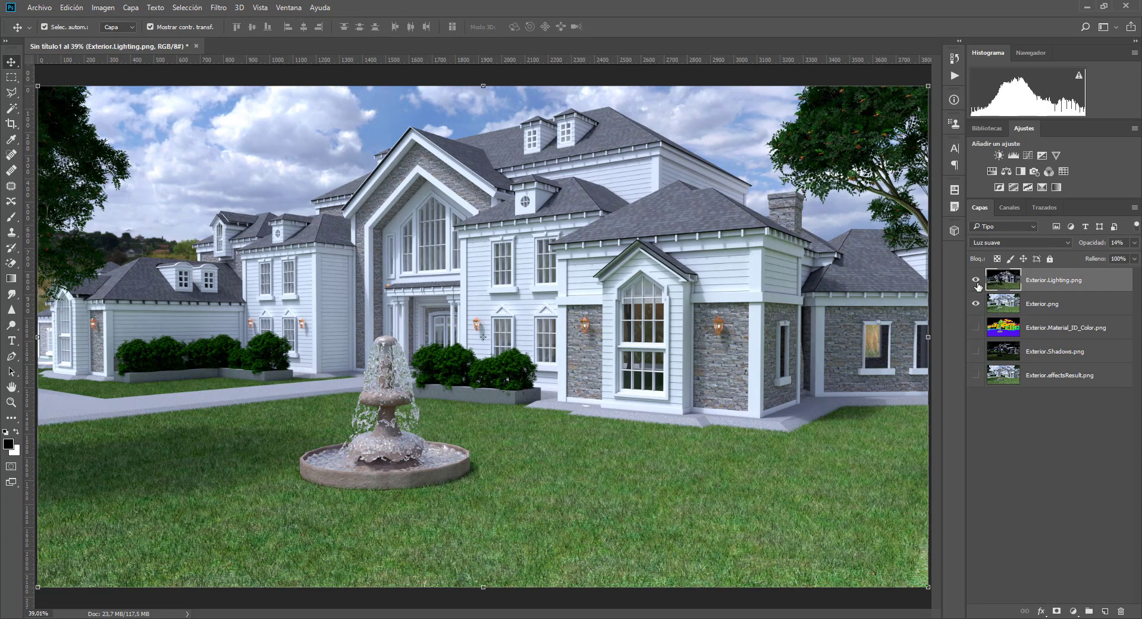
pyautogui.click(976, 281)
pyautogui.click(976, 281)
pyautogui.click(976, 281)
pyautogui.click(976, 281)
# Merge visible layers into Exterior.png, then place Exterior.Shadows.png above it and make it visible.
pyautogui.rightClick(1048, 283)
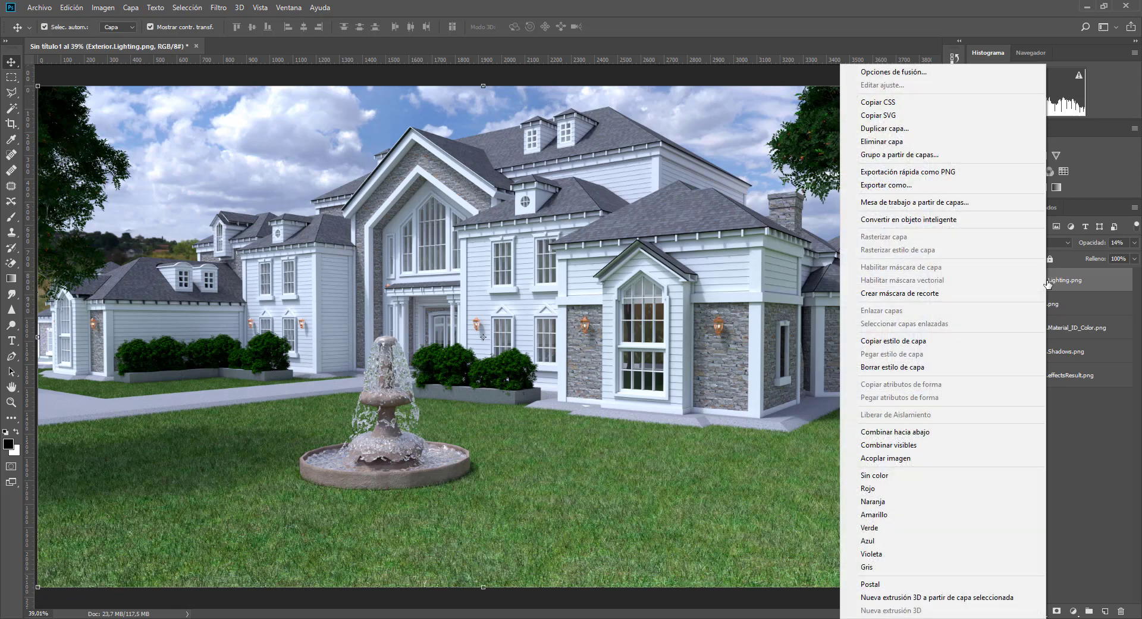
pyautogui.click(926, 444)
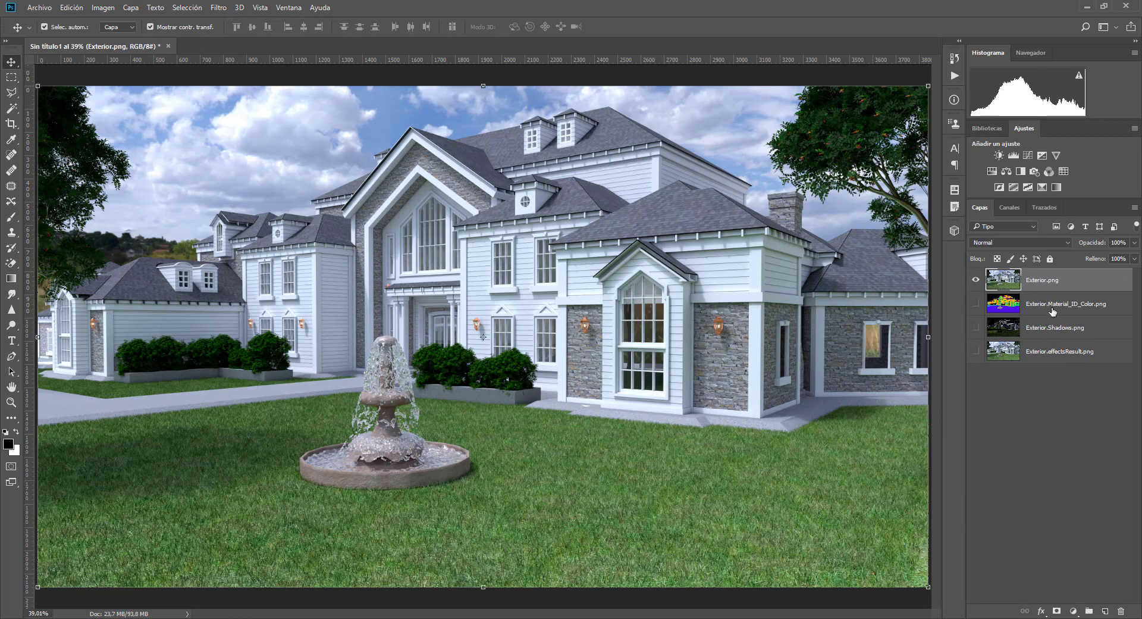
pyautogui.moveTo(1054, 330); pyautogui.dragTo(1046, 275)
pyautogui.click(975, 280)
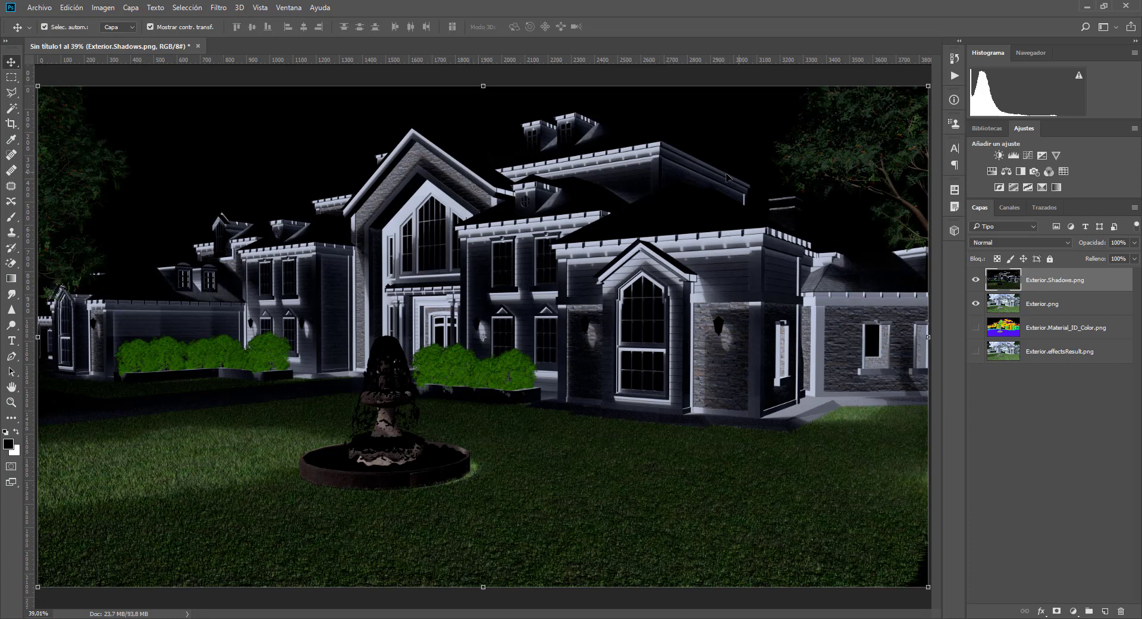
# Try the Shadows layer in Trama mode, sweeping its opacity from near zero to 100%.
pyautogui.click(1035, 243)
pyautogui.click(1013, 323)
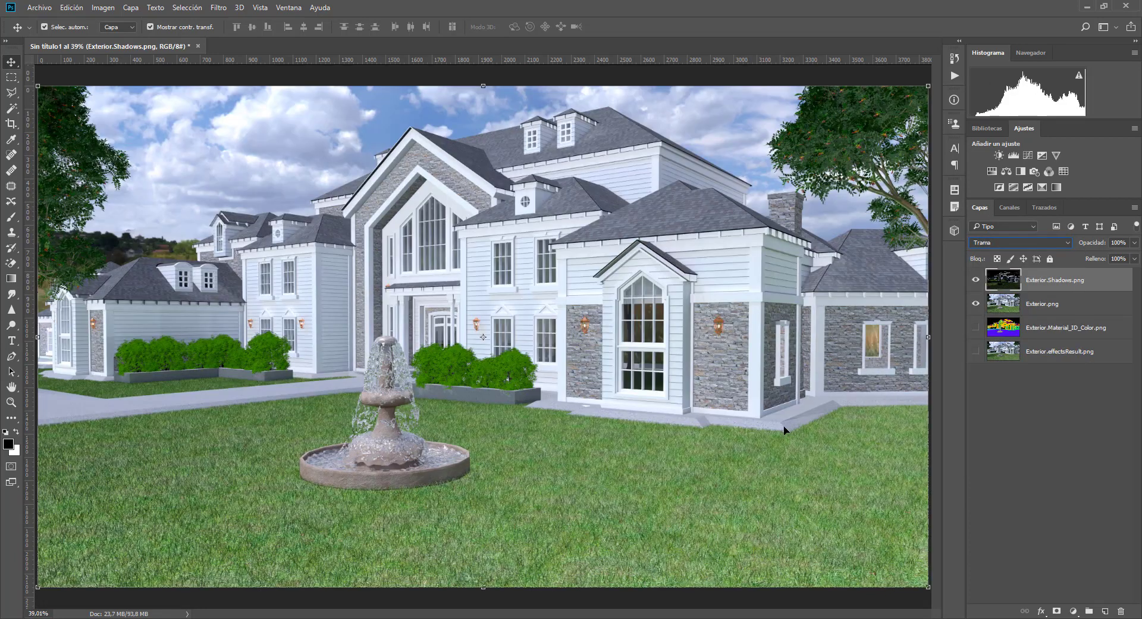
pyautogui.click(1134, 242)
pyautogui.moveTo(1133, 258); pyautogui.dragTo(1080, 257)
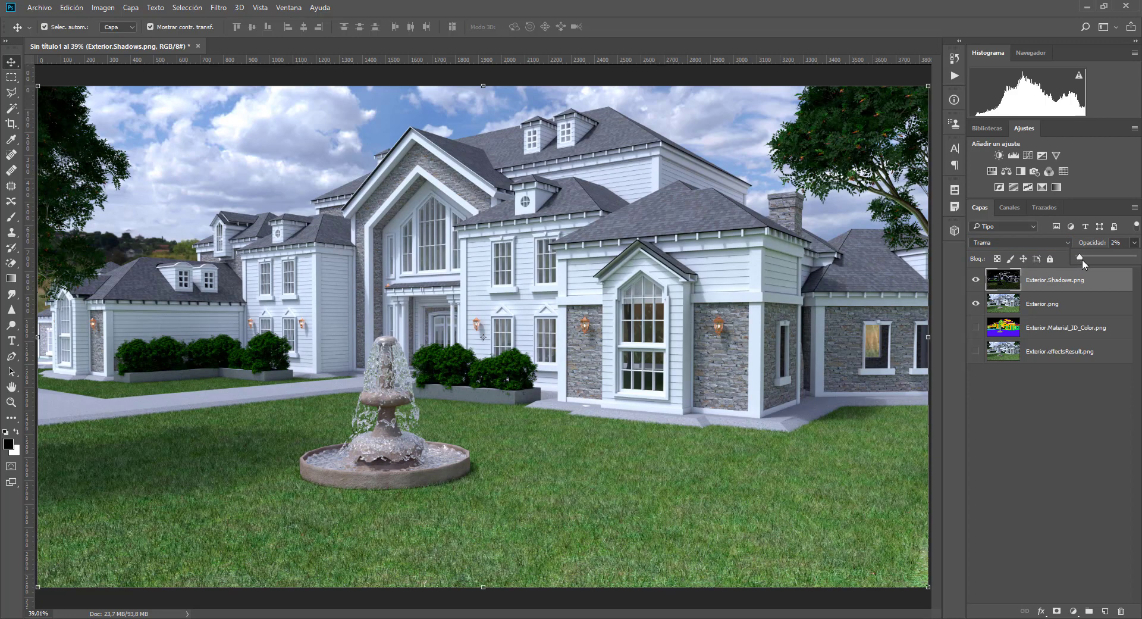
pyautogui.moveTo(1083, 259)
pyautogui.mouseDown()
pyautogui.moveTo(1096, 261)
pyautogui.moveTo(1083, 261)
pyautogui.mouseUp()
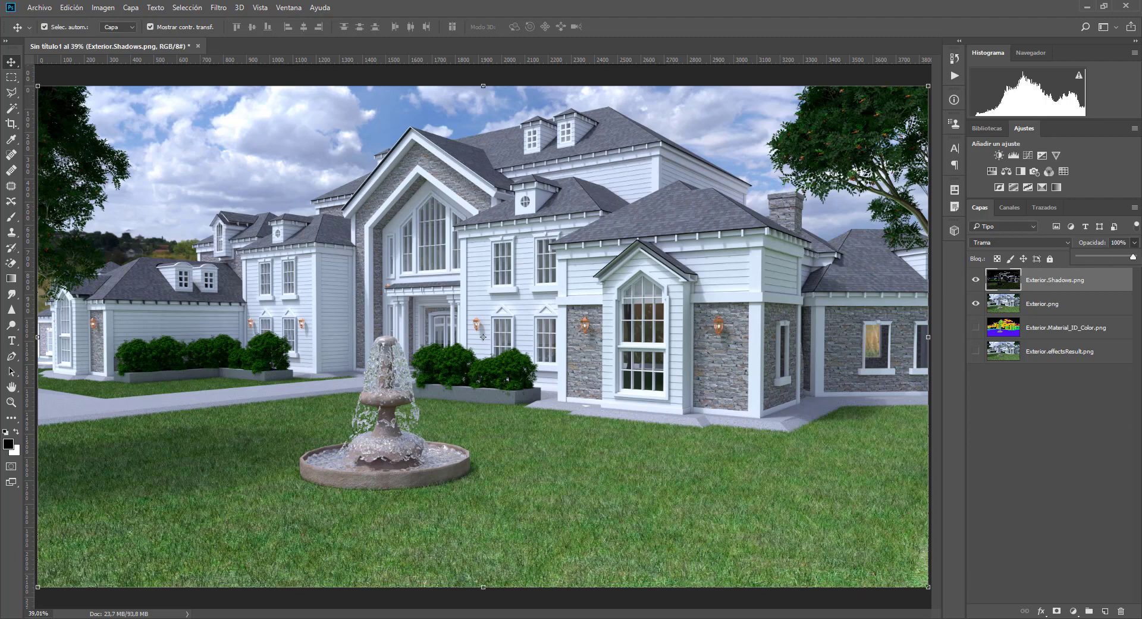
pyautogui.moveTo(1087, 259)
pyautogui.mouseDown()
pyautogui.moveTo(1133, 258)
pyautogui.moveTo(1101, 272)
pyautogui.moveTo(1085, 261)
pyautogui.mouseUp()
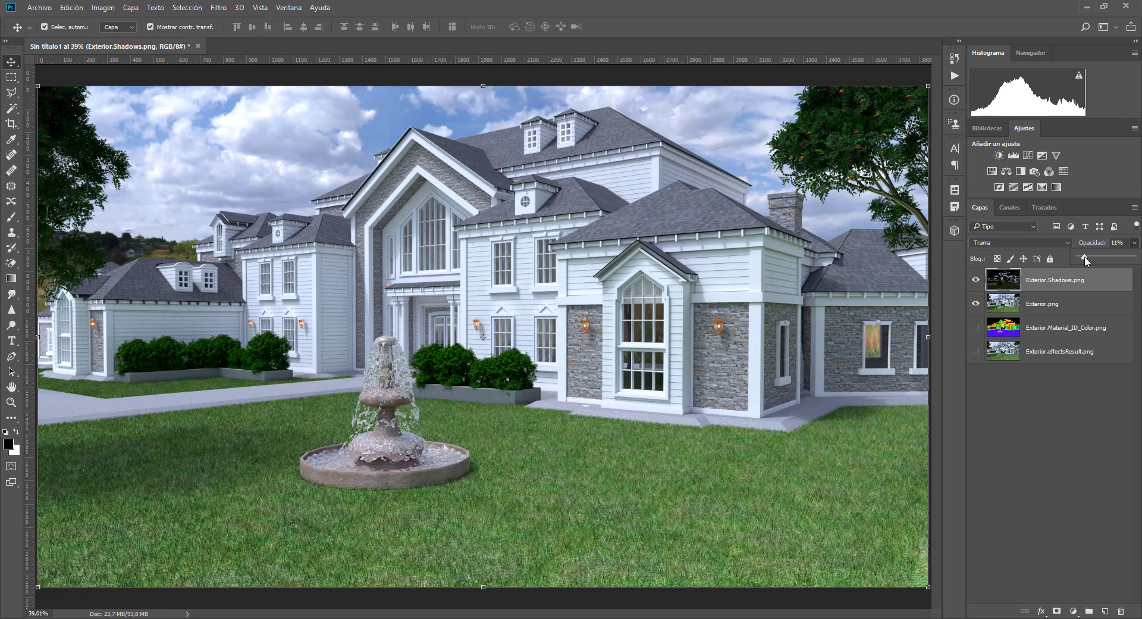
# Test the Shadows layer in Luz suave mode at varying opacity.
pyautogui.click(1030, 241)
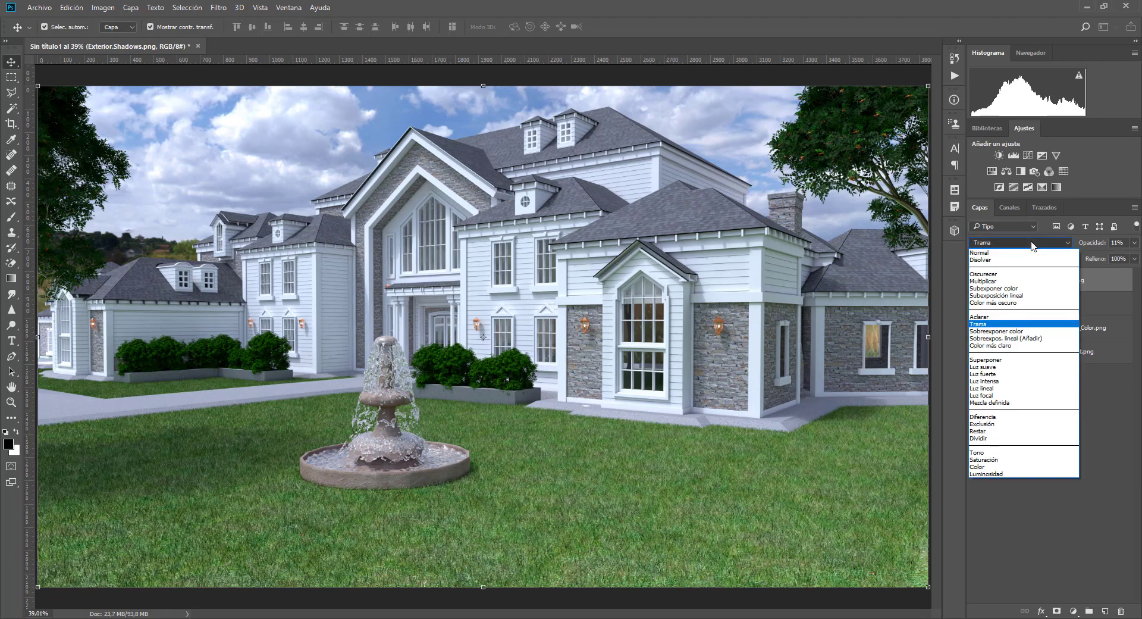
pyautogui.click(994, 366)
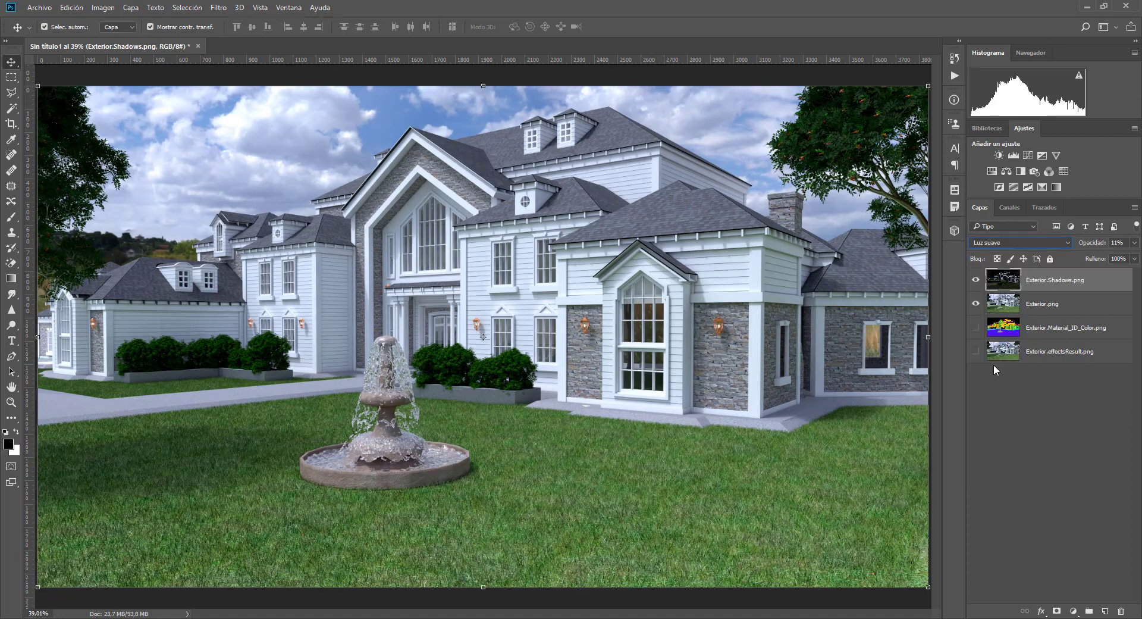
pyautogui.click(1134, 243)
pyautogui.moveTo(1086, 256)
pyautogui.mouseDown()
pyautogui.moveTo(1135, 264)
pyautogui.moveTo(1091, 261)
pyautogui.mouseUp()
pyautogui.click(1012, 243)
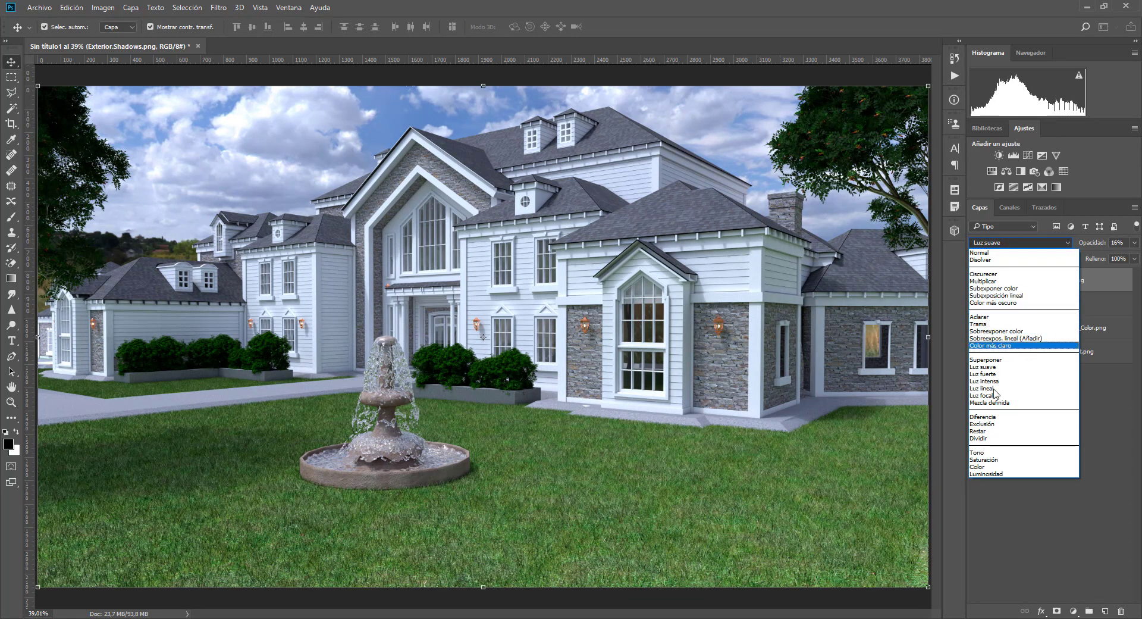
pyautogui.click(1123, 247)
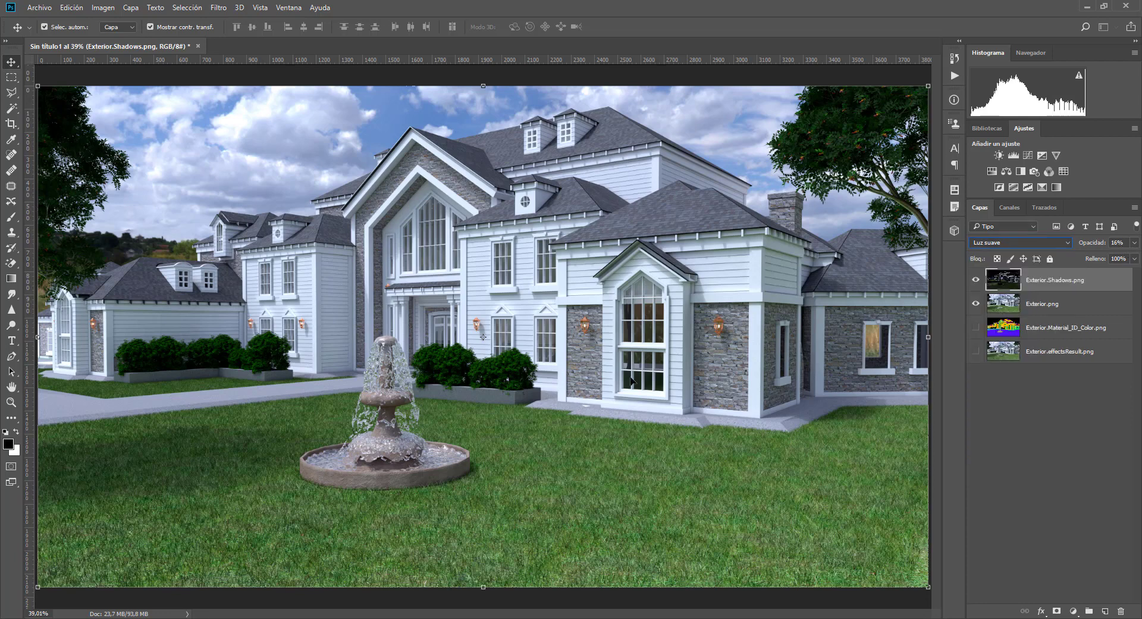
# Return the Shadows layer to Trama at 5% opacity and toggle it to compare.
pyautogui.click(1036, 244)
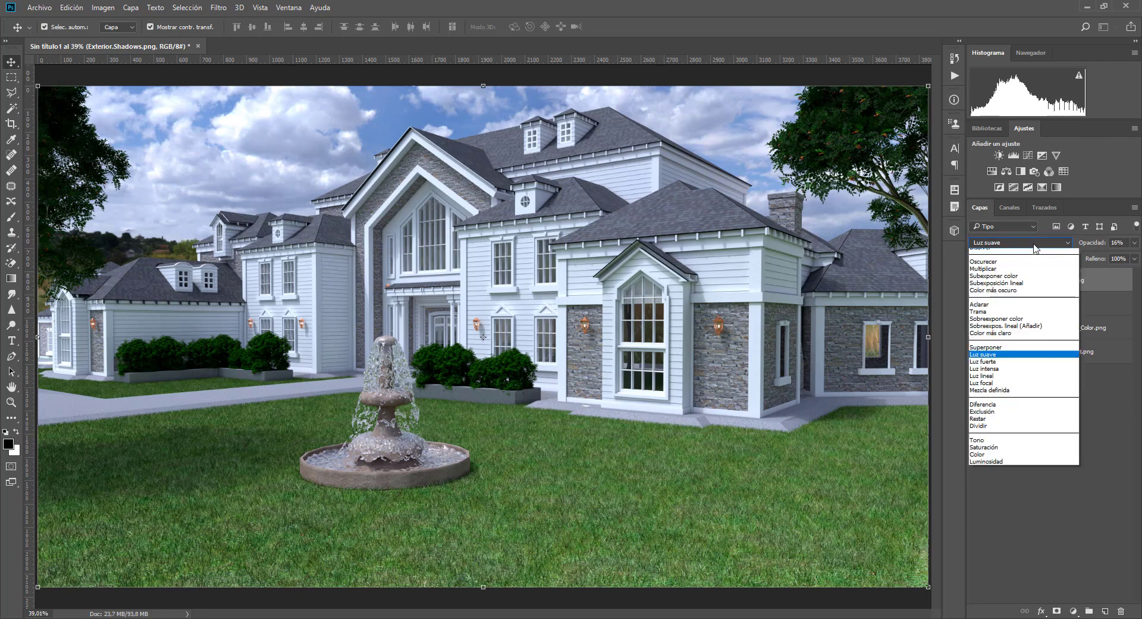
pyautogui.click(1004, 325)
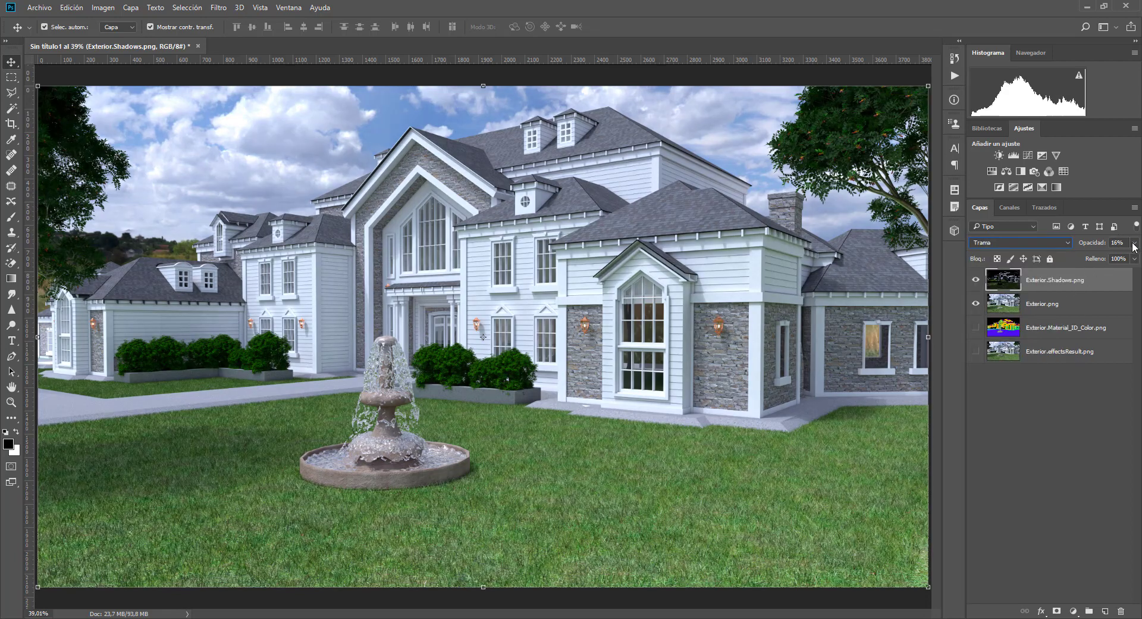
pyautogui.click(1134, 243)
pyautogui.moveTo(1088, 260)
pyautogui.mouseDown()
pyautogui.moveTo(1072, 263)
pyautogui.moveTo(1083, 264)
pyautogui.mouseUp()
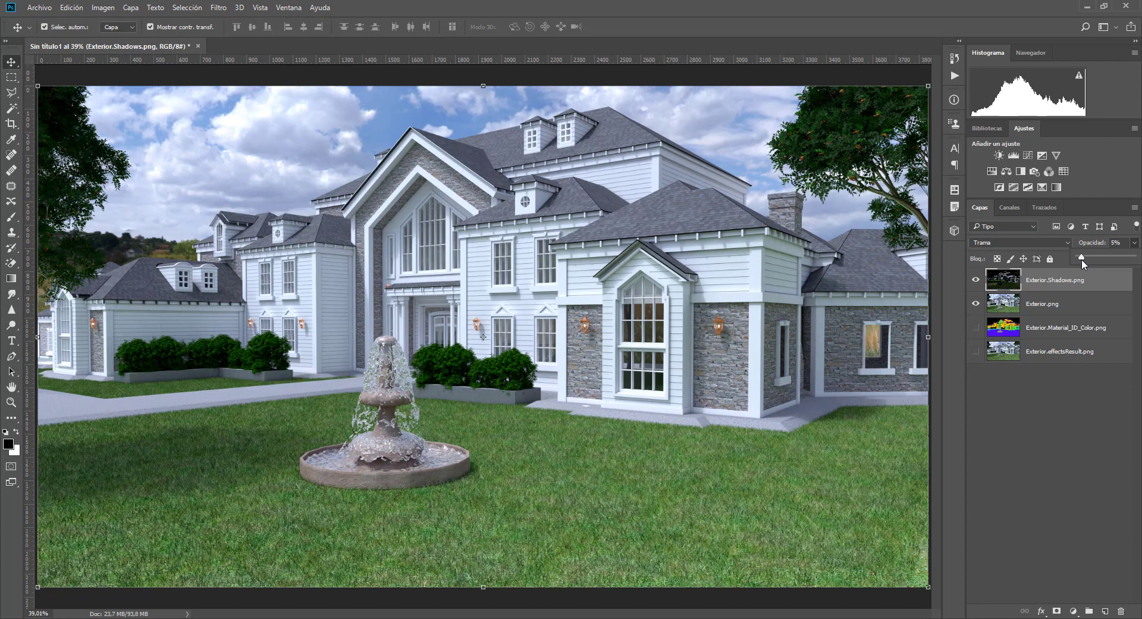
pyautogui.click(976, 279)
pyautogui.click(976, 280)
pyautogui.click(976, 280)
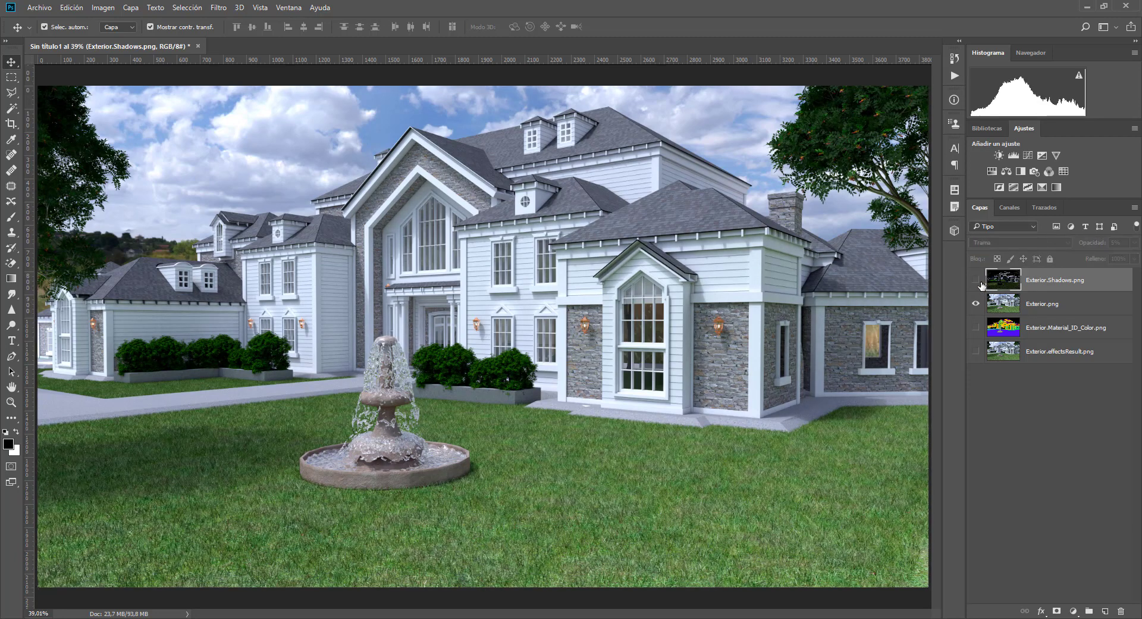
# Merge the Shadows pass into Exterior.png via Combinar visibles and show Exterior.effectsResult.png.
pyautogui.rightClick(1041, 280)
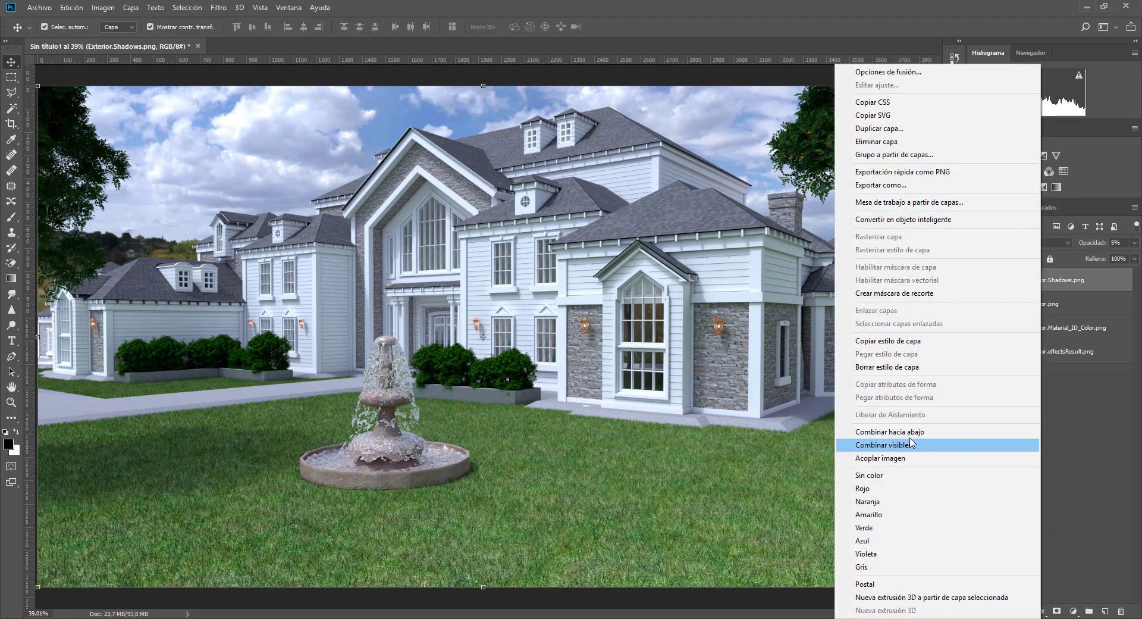
pyautogui.click(889, 431)
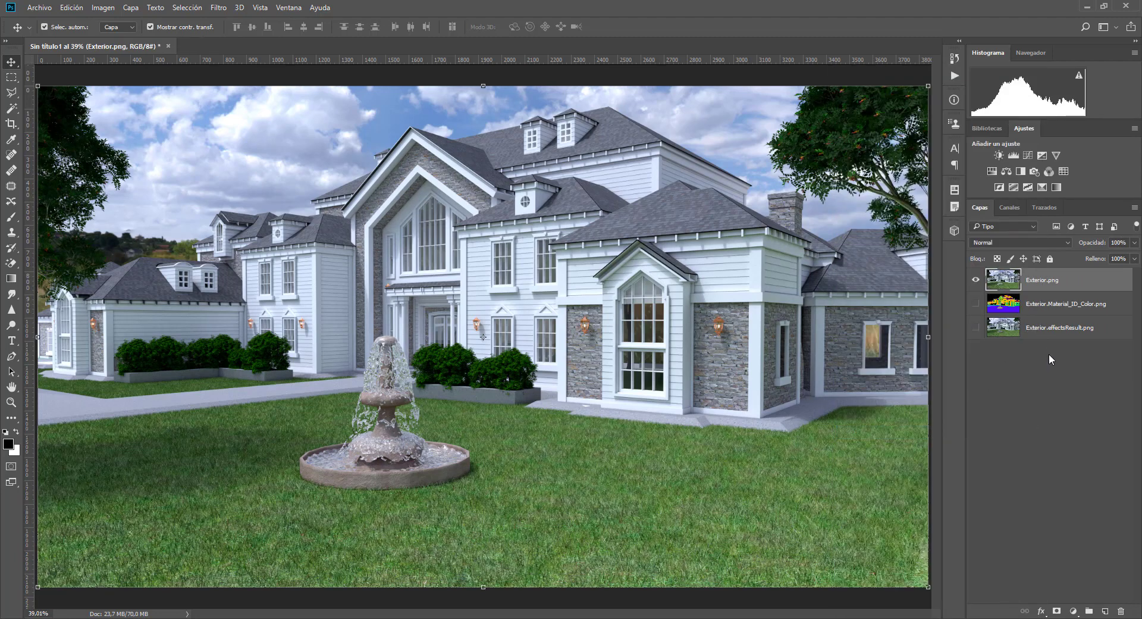
pyautogui.click(976, 326)
# Toggle Exterior.png on and off to compare it against effectsResult.
pyautogui.click(975, 280)
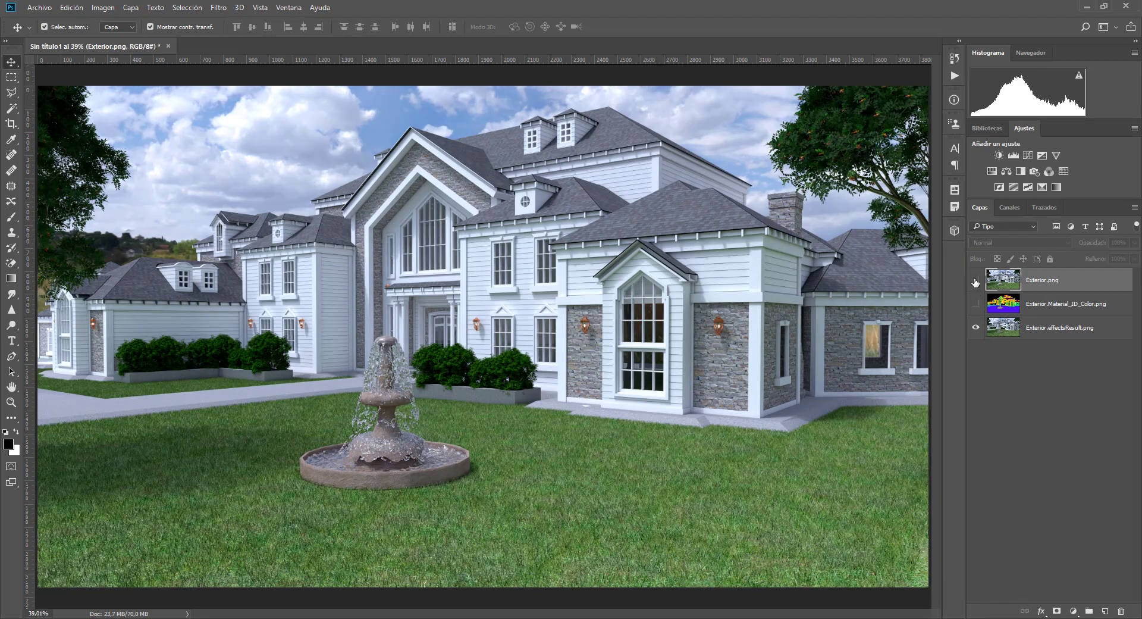
pyautogui.click(975, 280)
pyautogui.click(975, 281)
pyautogui.click(975, 281)
pyautogui.click(975, 281)
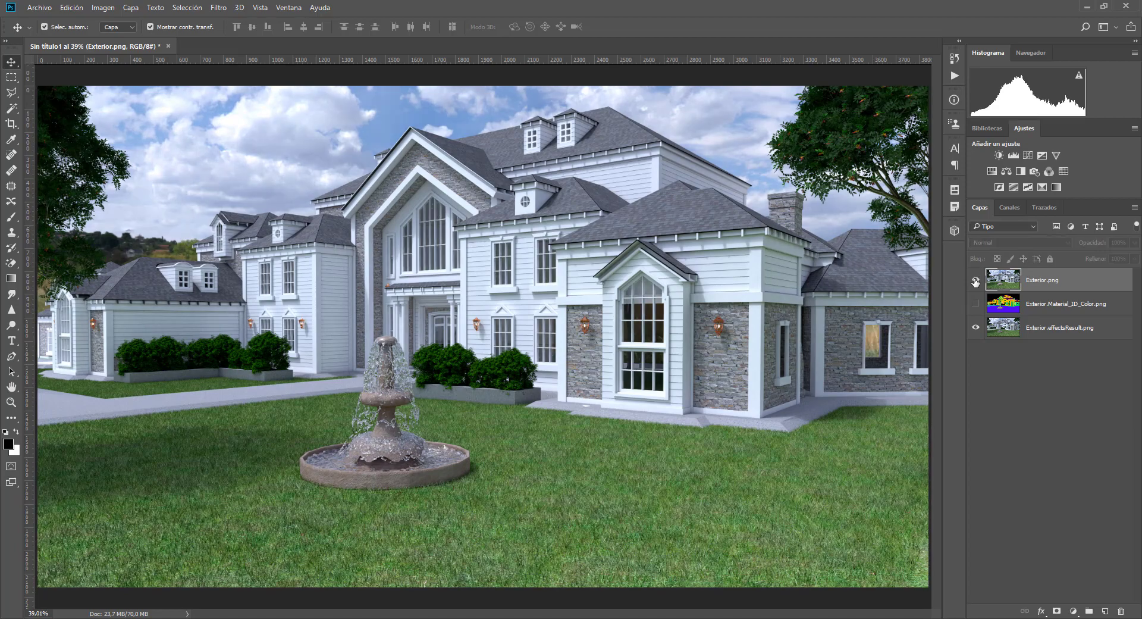